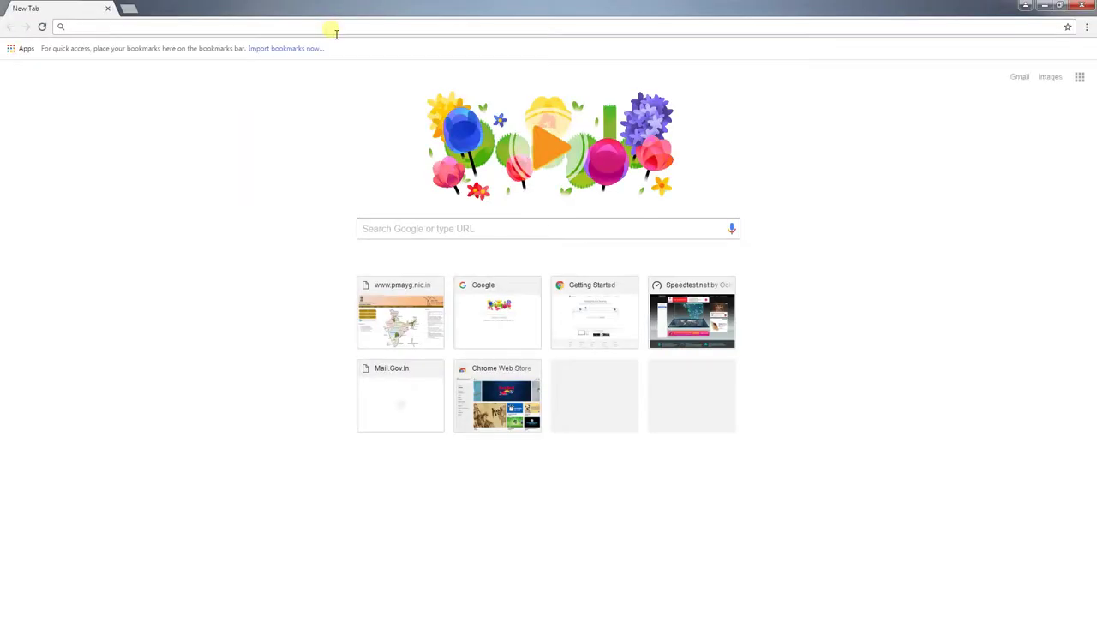
pyautogui.write('ww')
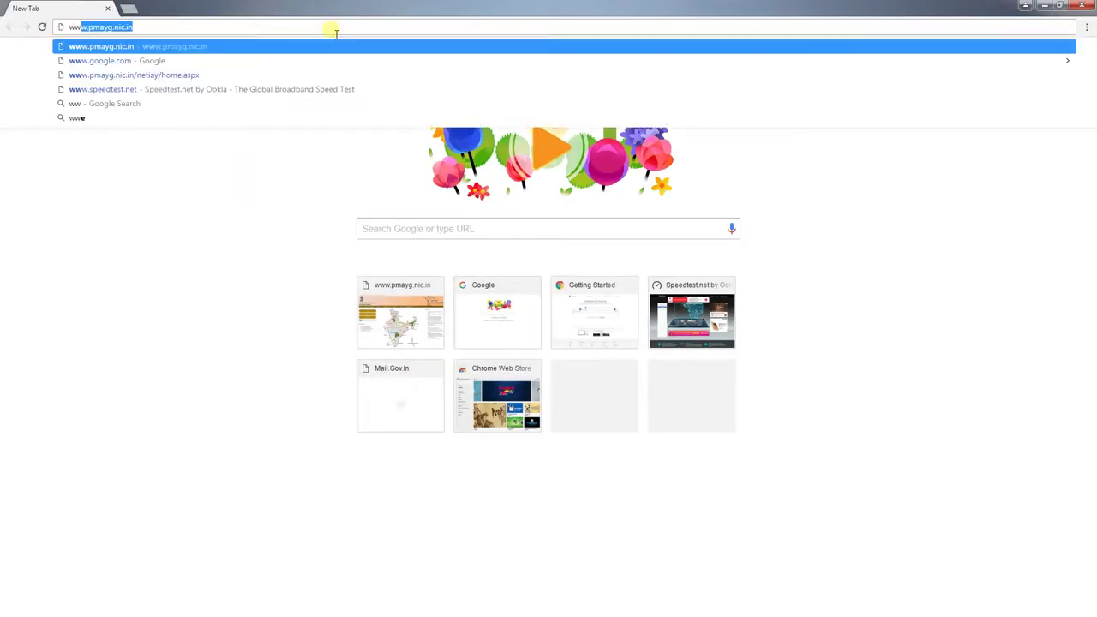
pyautogui.write('w.p')
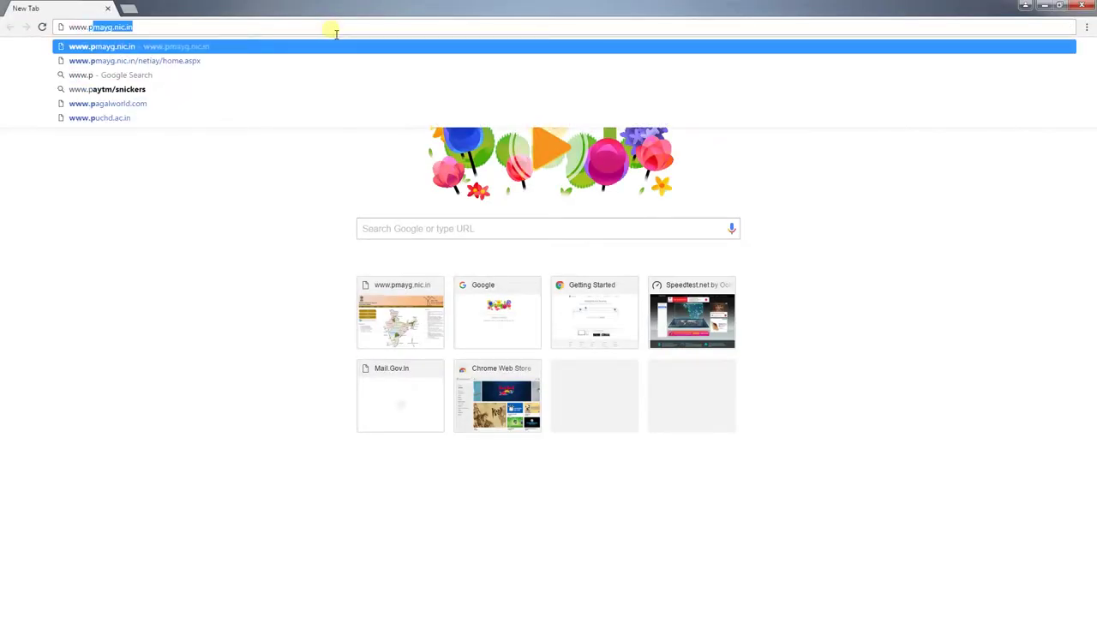
pyautogui.write('mayg.nic.in')
pyautogui.press('Return')
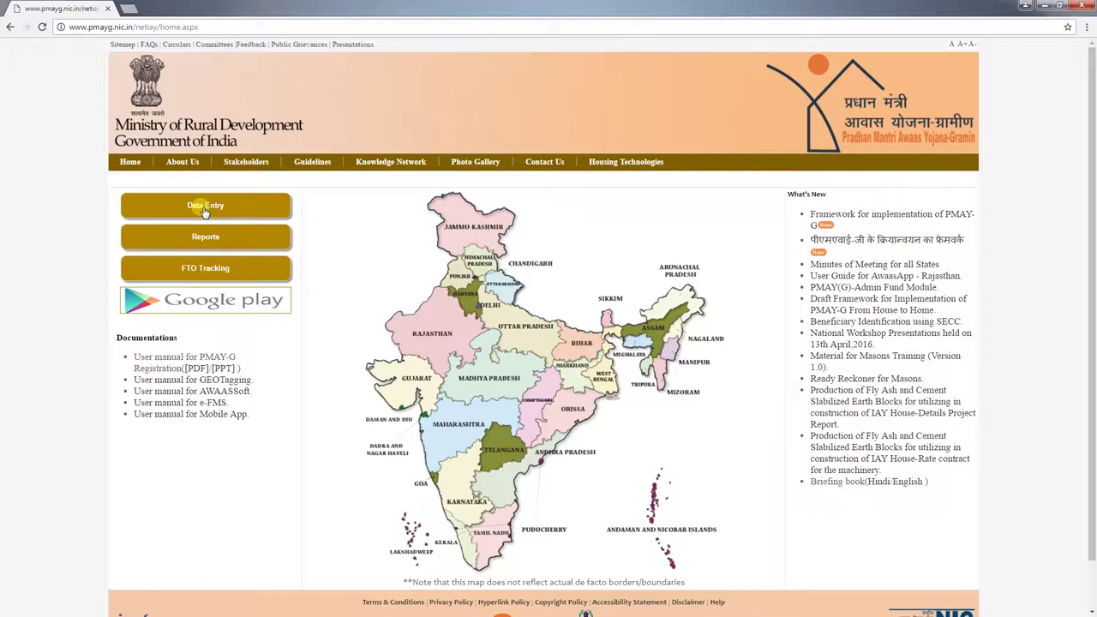
pyautogui.click(205, 210)
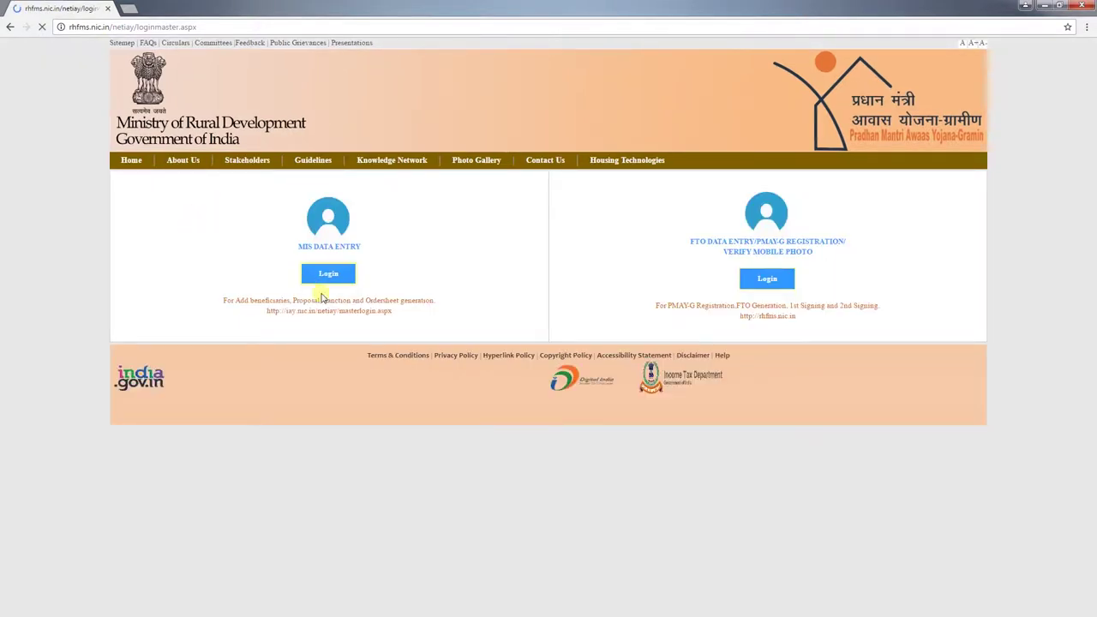
pyautogui.click(328, 274)
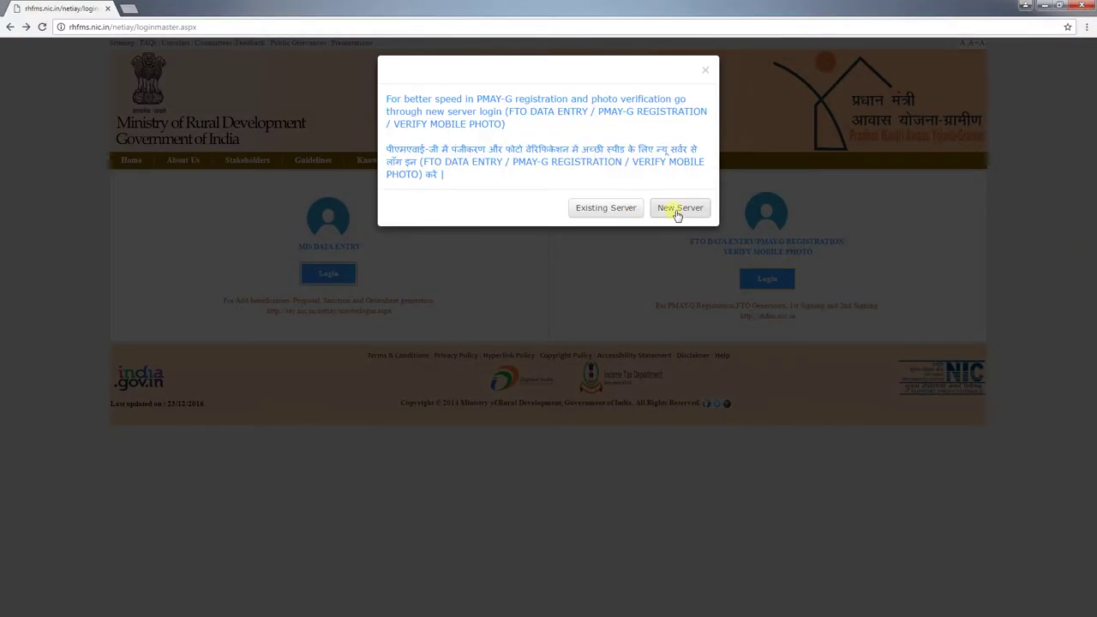
pyautogui.click(681, 208)
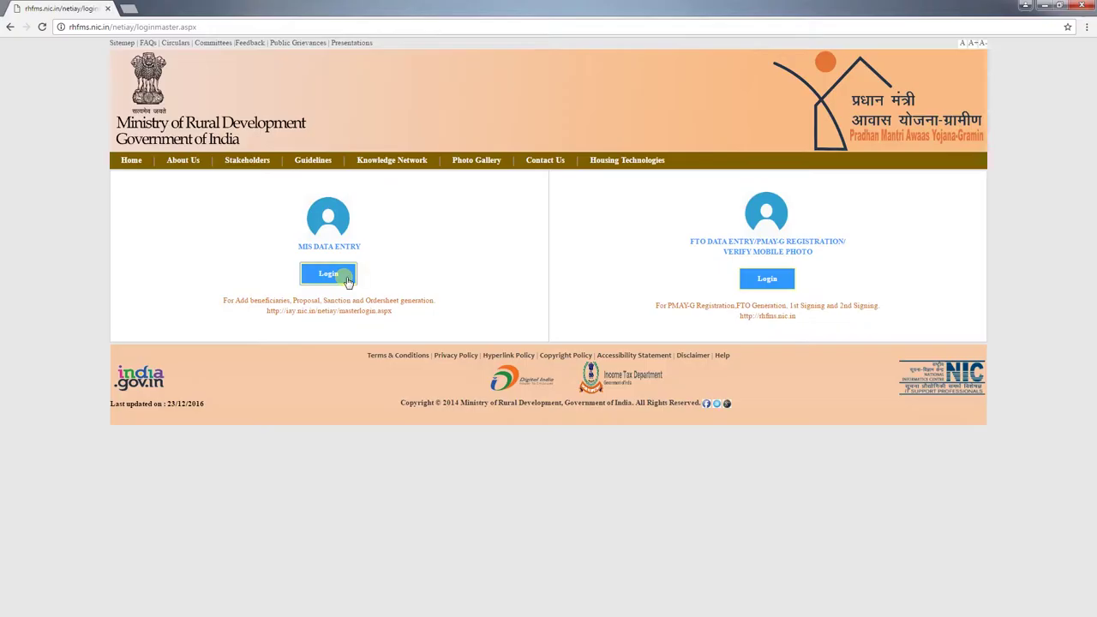
# Step: Choose Existing Server for MIS Data Entry login and open the Financial Year list, showing 2016-2017
pyautogui.click(328, 274)
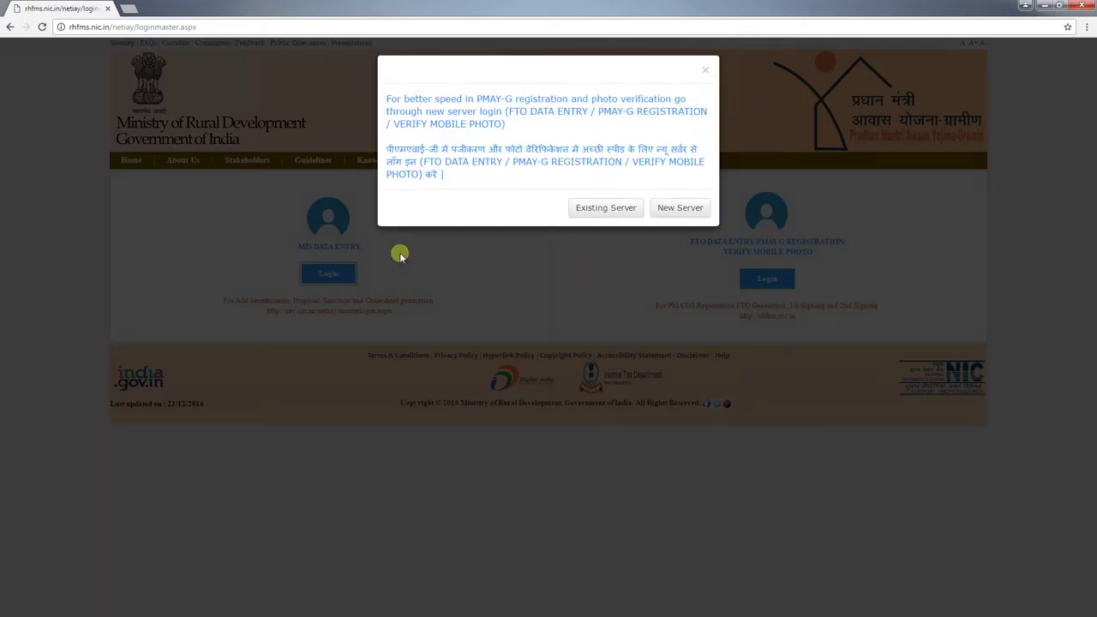
pyautogui.click(578, 213)
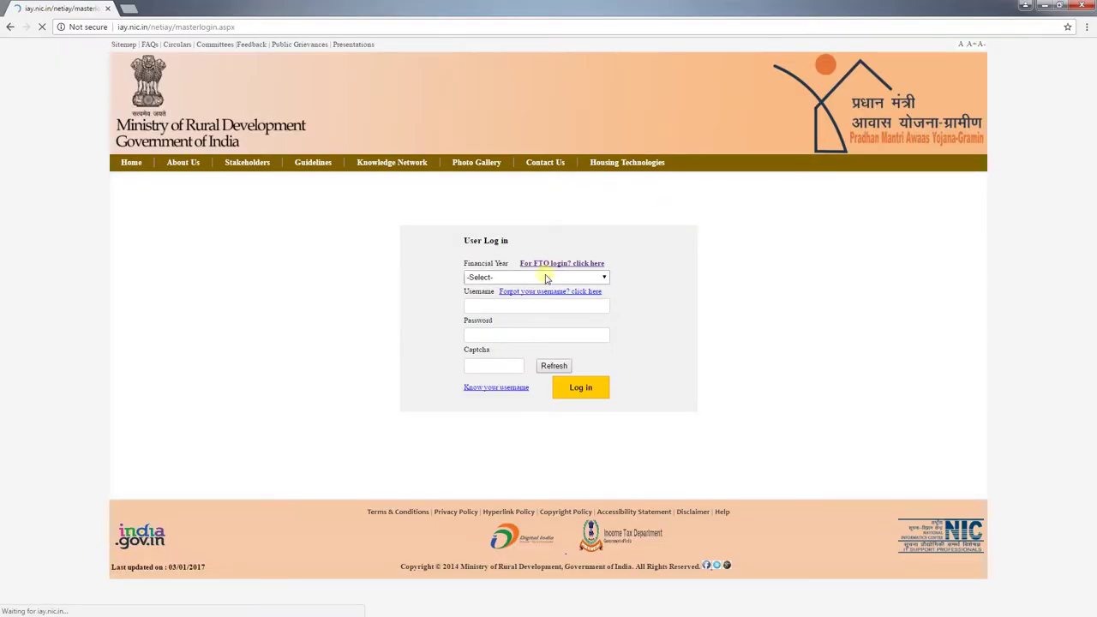
pyautogui.click(605, 278)
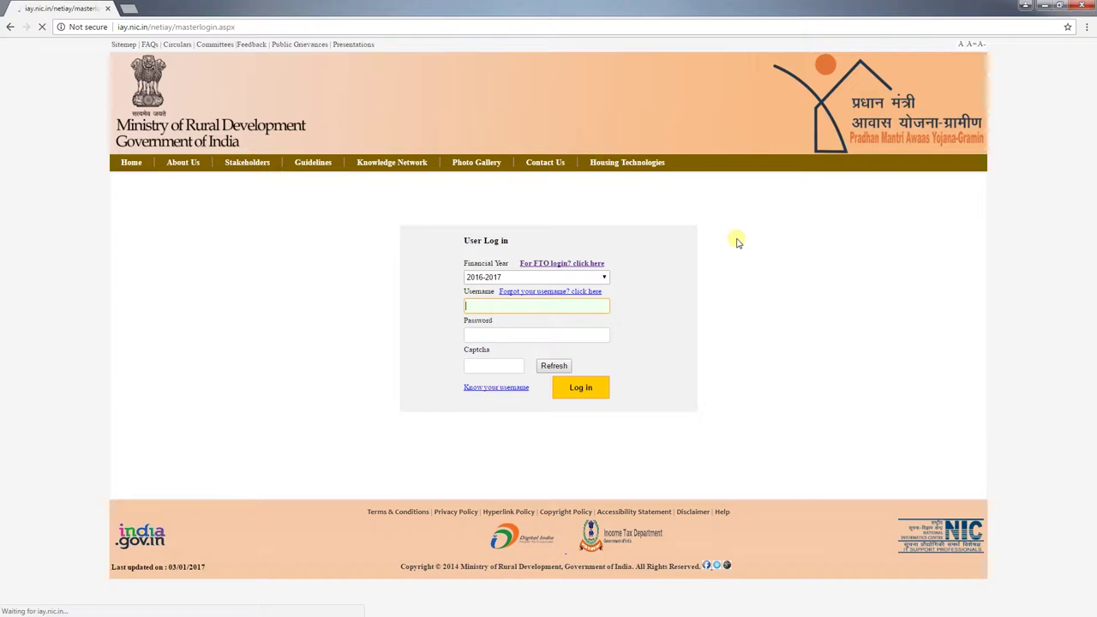
# Step: Log in with the block data-entry officer's username, password and the captcha code
pyautogui.write('HP01001')
pyautogui.press('Tab')
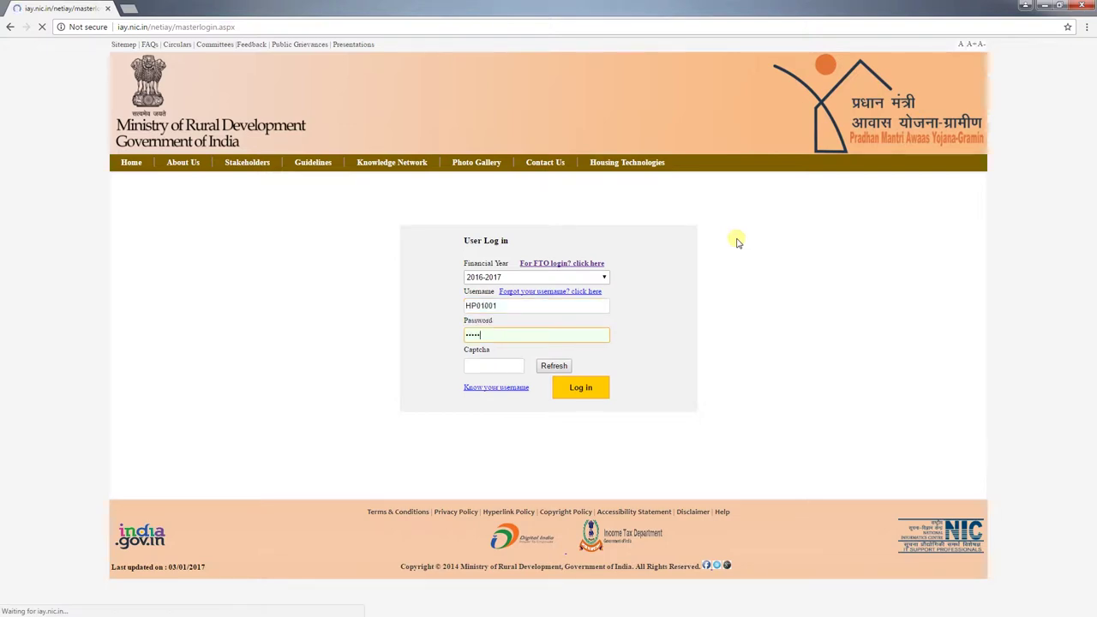
pyautogui.press('Tab')
pyautogui.write('8279')
pyautogui.click(580, 391)
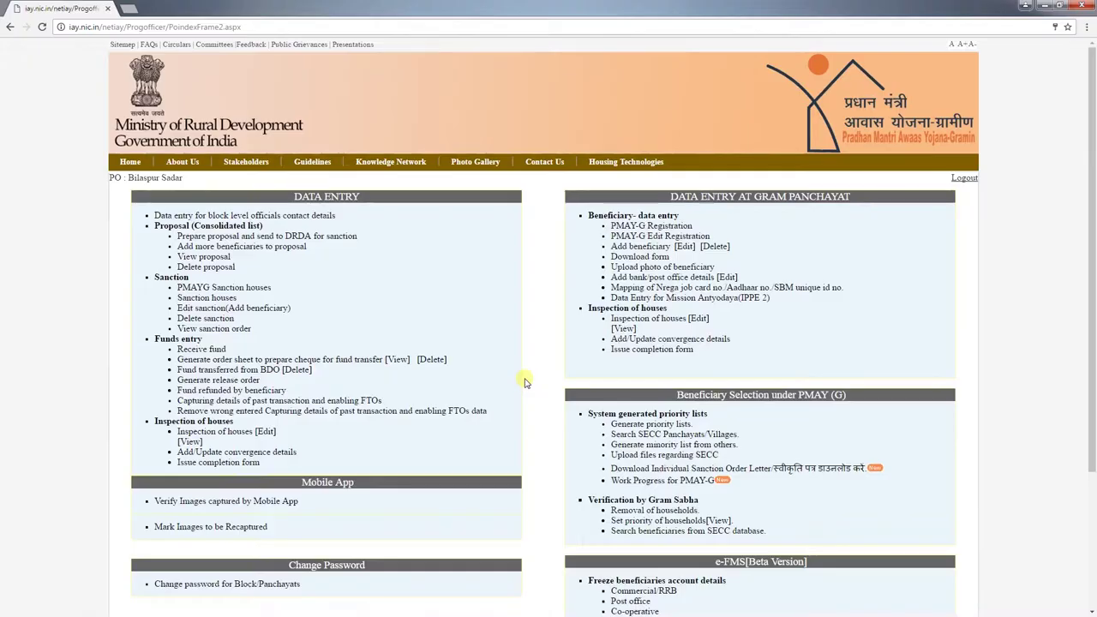
# Step: Open PMAY-G Registration under Beneficiary data entry for Bilaspur Sadar block
pyautogui.click(624, 227)
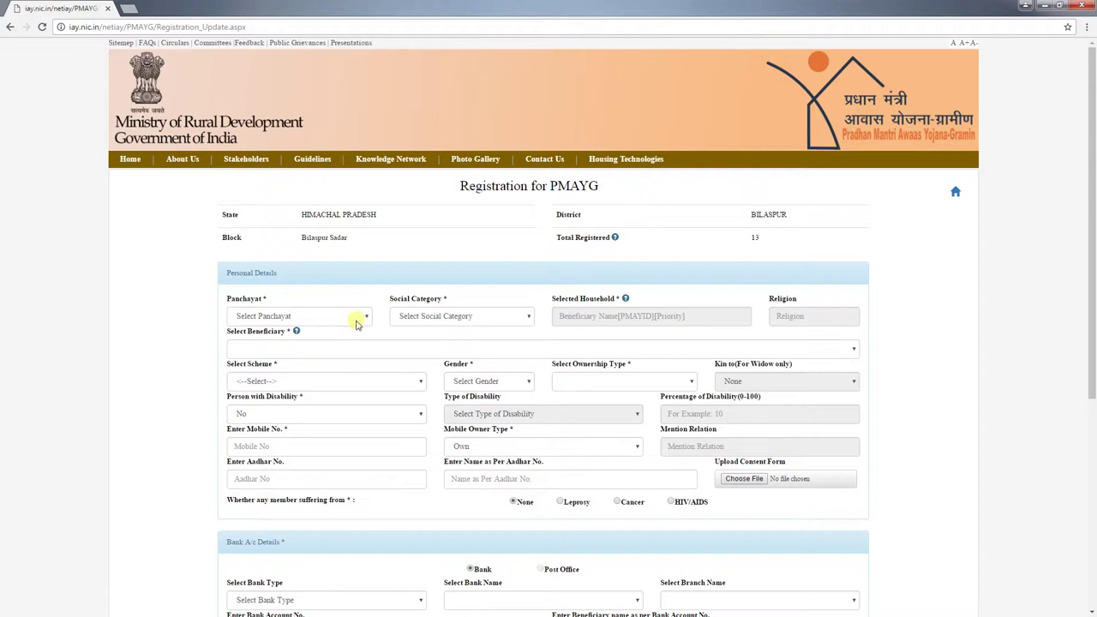
# Step: Choose BAMTA as the Panchayat and Other as the Social Category
pyautogui.click(356, 317)
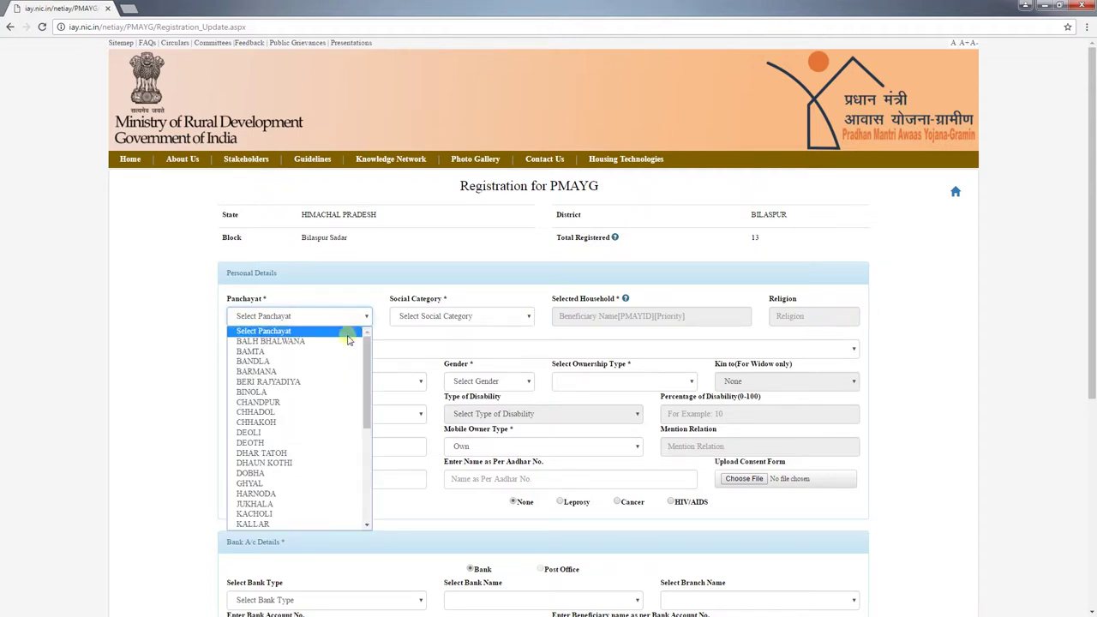
pyautogui.click(344, 352)
pyautogui.click(441, 321)
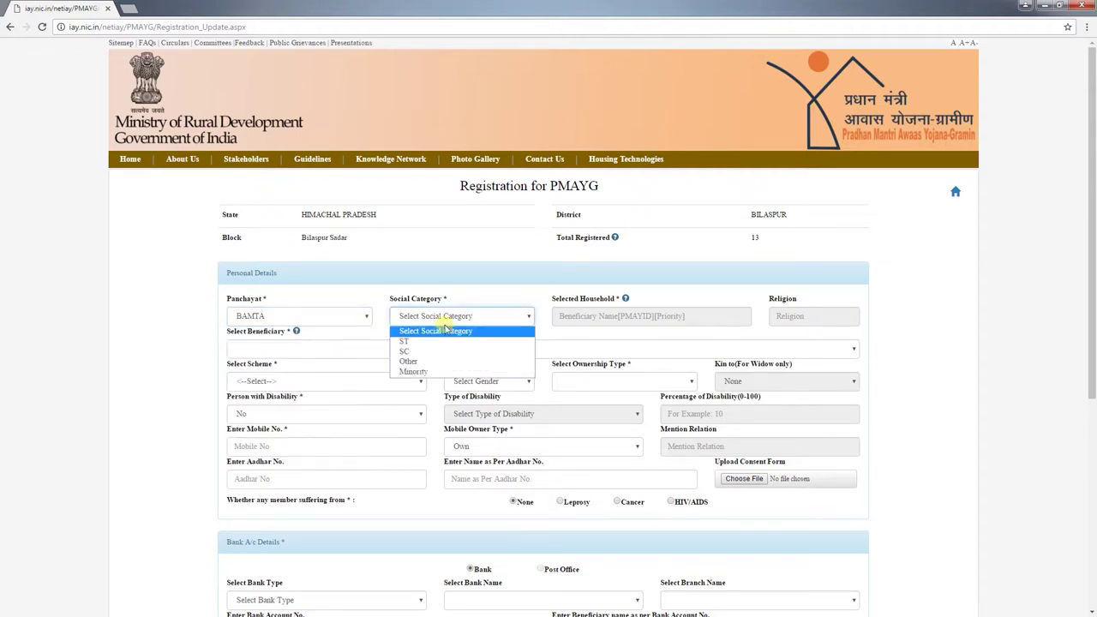
pyautogui.click(433, 361)
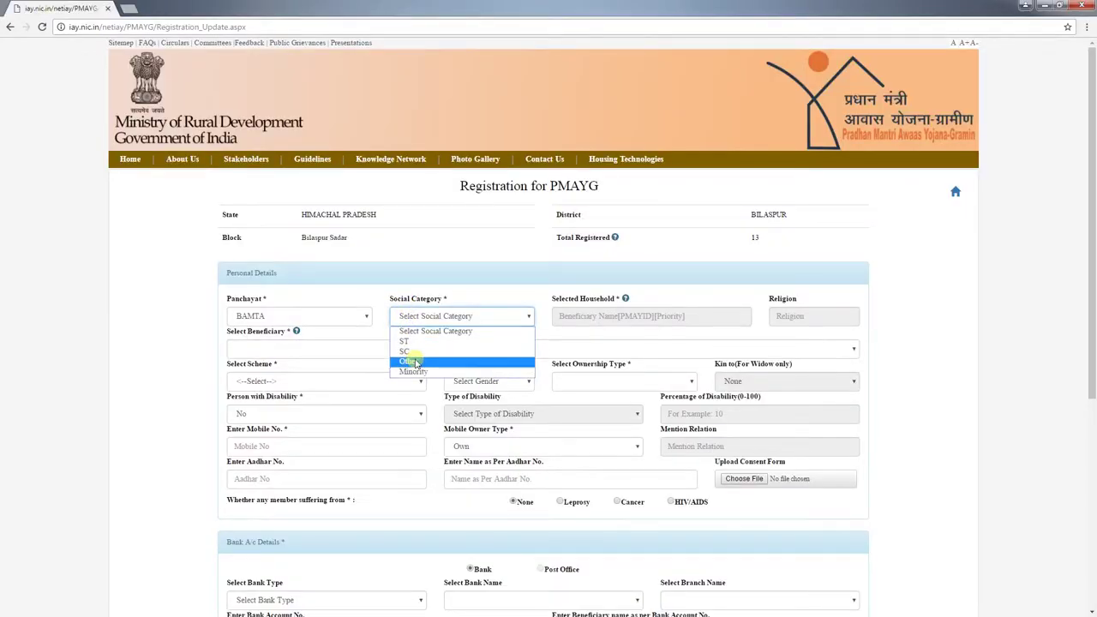
# Step: Confirm Social Category Other and search to load the eligible household
pyautogui.click(431, 352)
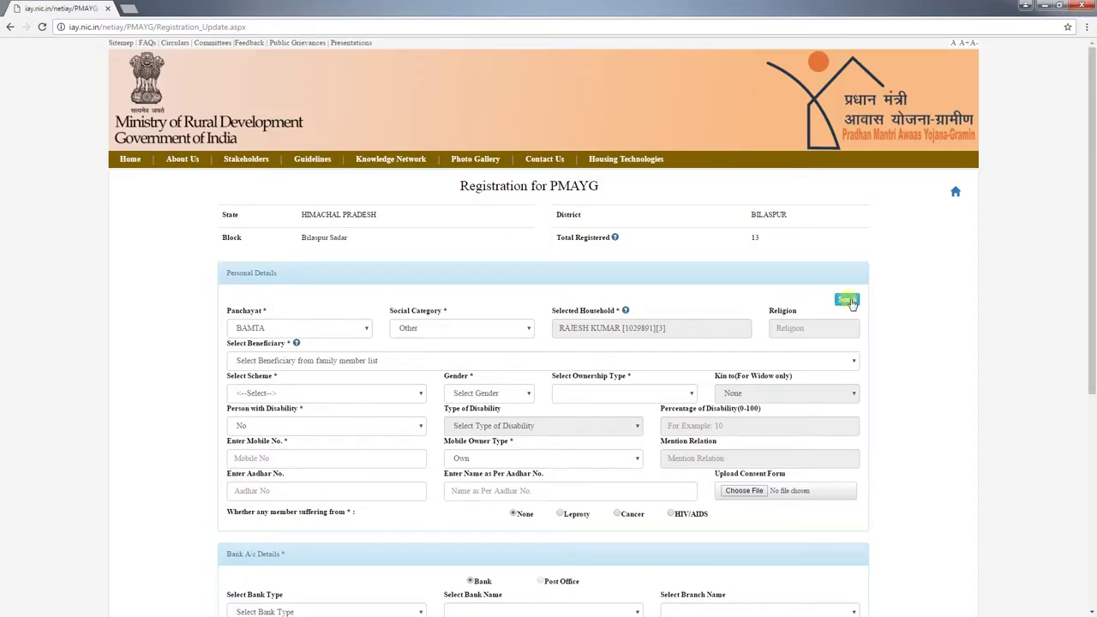
pyautogui.click(847, 300)
# Step: Choose the head's wife as beneficiary, scheme Pradhan Mantri Awaas Yojana Gramin, gender Female
pyautogui.click(336, 364)
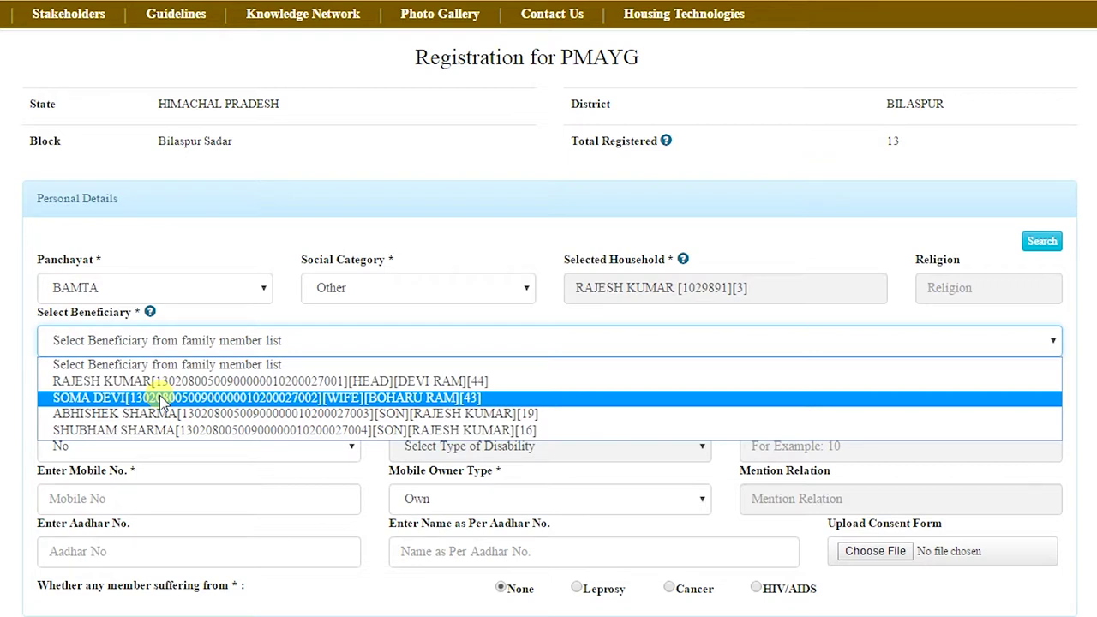
pyautogui.click(160, 400)
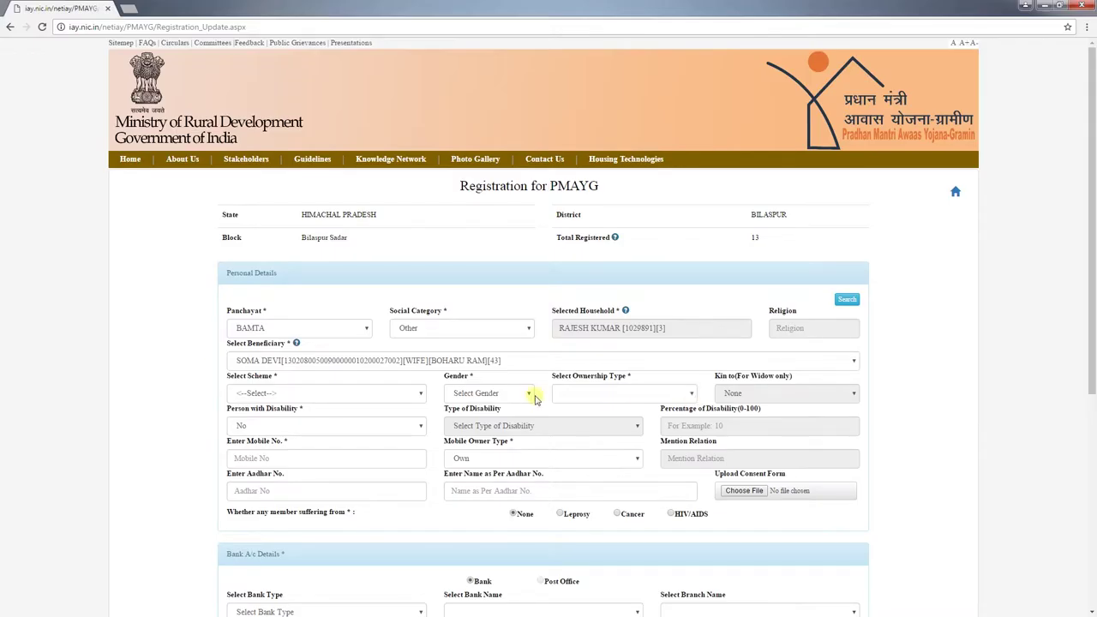
pyautogui.click(269, 393)
pyautogui.click(273, 417)
pyautogui.click(489, 396)
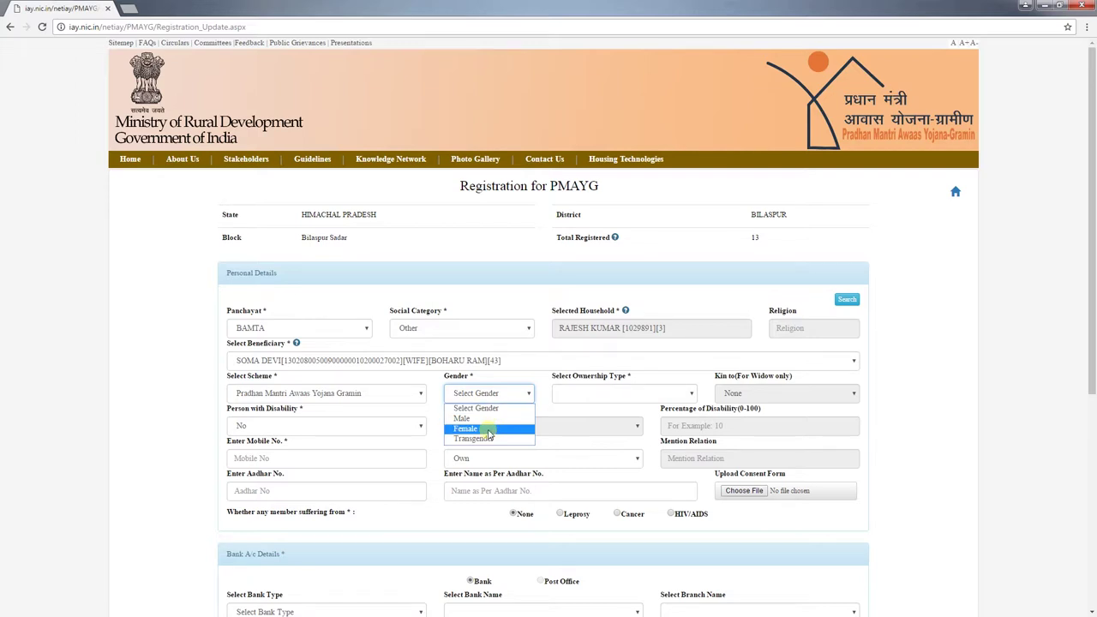
pyautogui.click(467, 429)
pyautogui.click(694, 397)
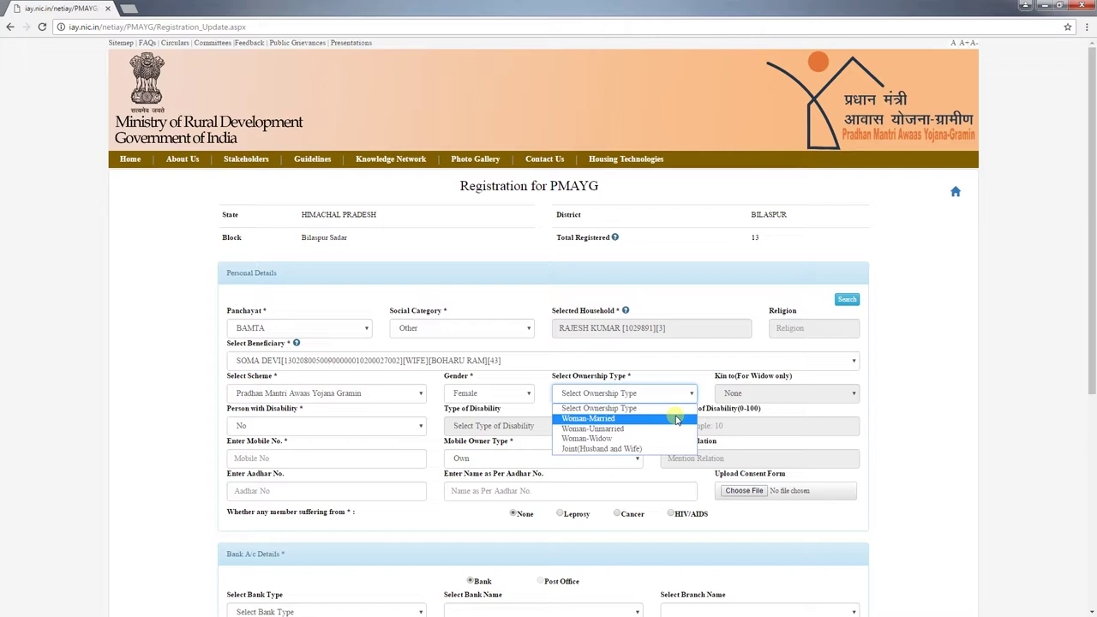
# Step: Set Ownership Type to Woman-Married, after briefly trying Woman-Widow
pyautogui.click(677, 420)
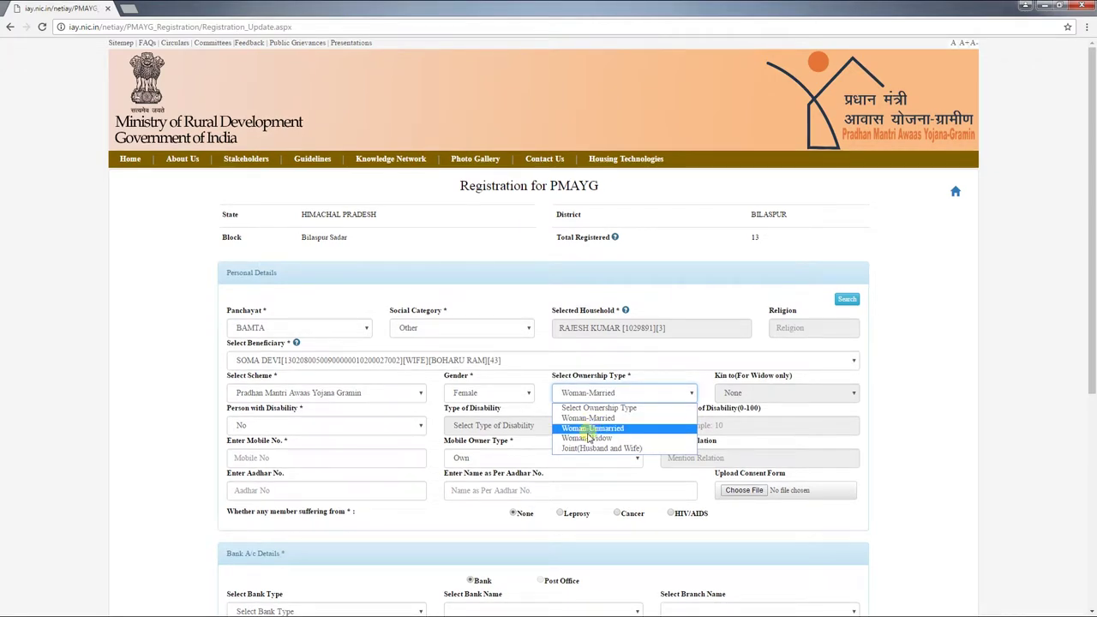
pyautogui.click(591, 438)
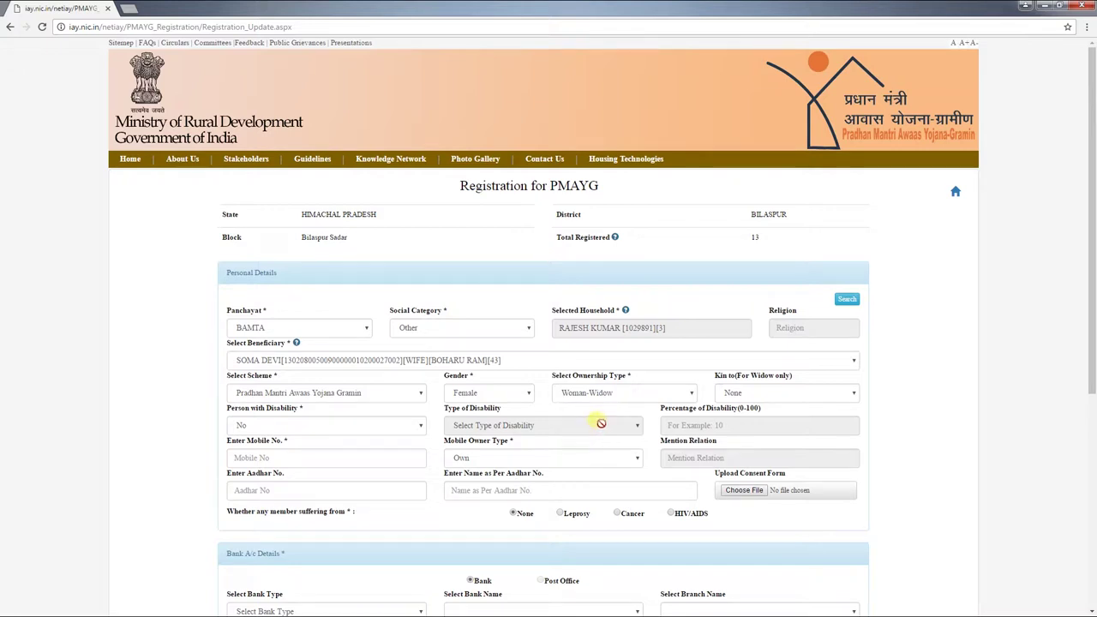
pyautogui.click(734, 394)
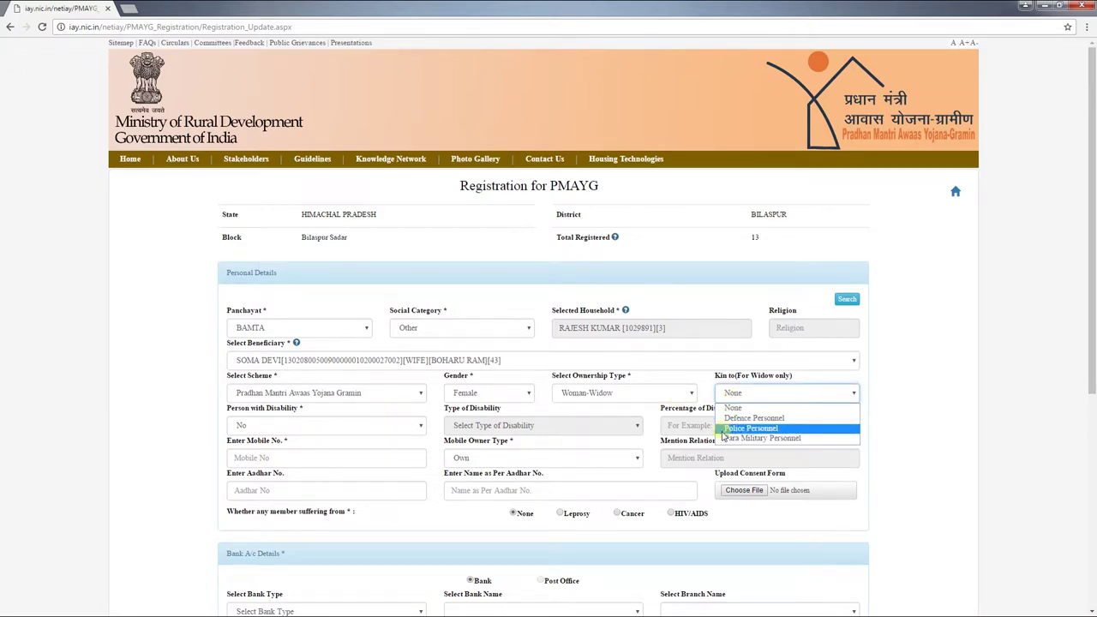
pyautogui.click(724, 438)
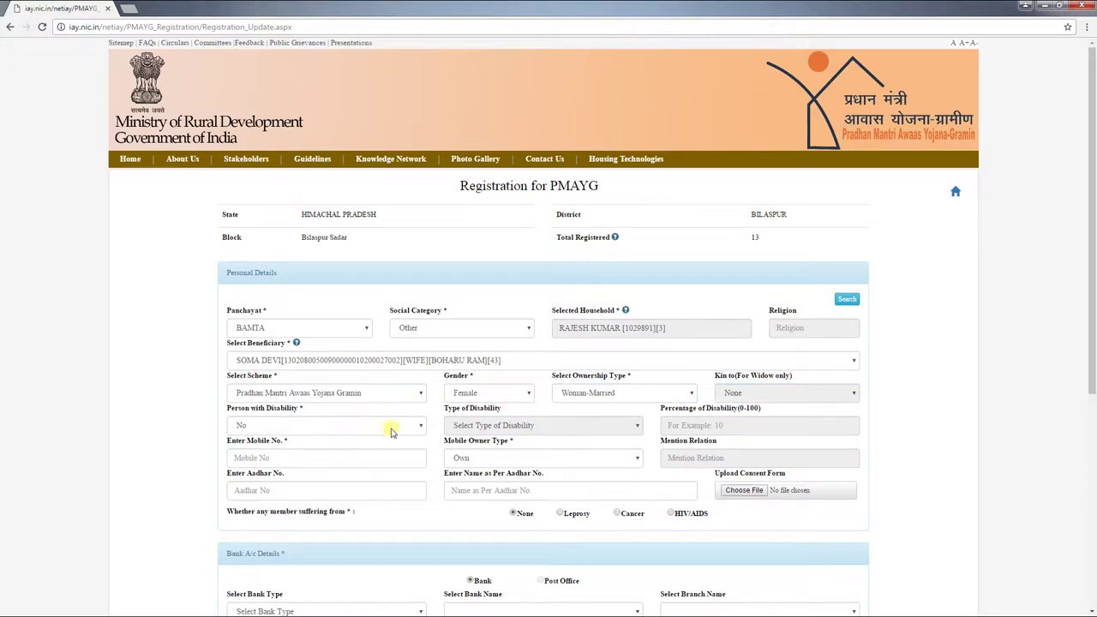
# Step: Mark the beneficiary as disabled: Physically Challenged, 30 percent
pyautogui.click(408, 429)
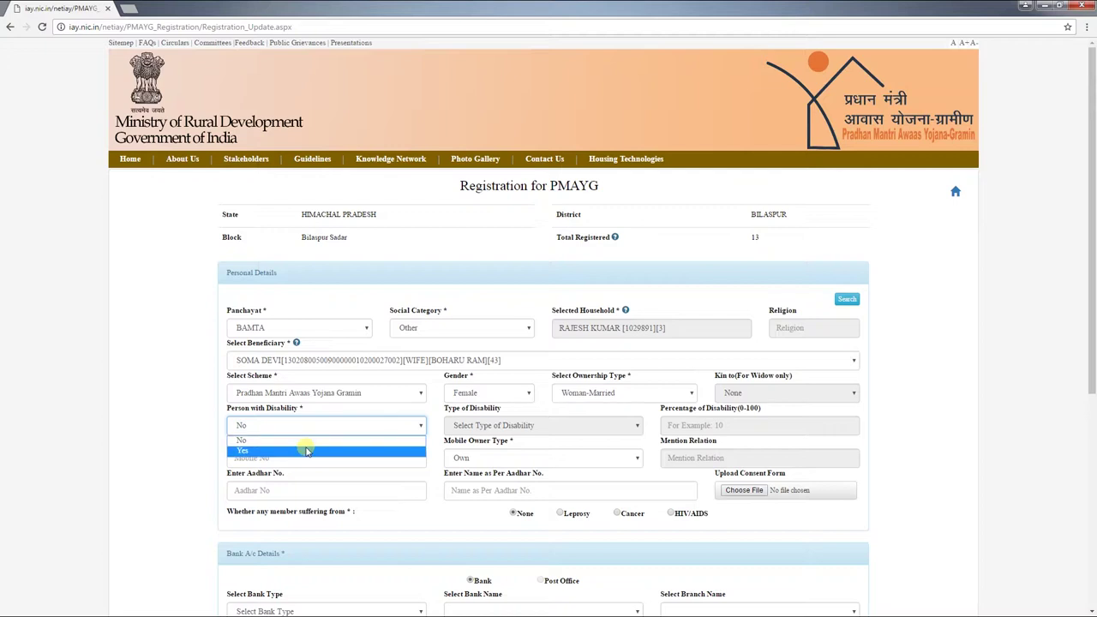
pyautogui.click(307, 449)
pyautogui.click(514, 425)
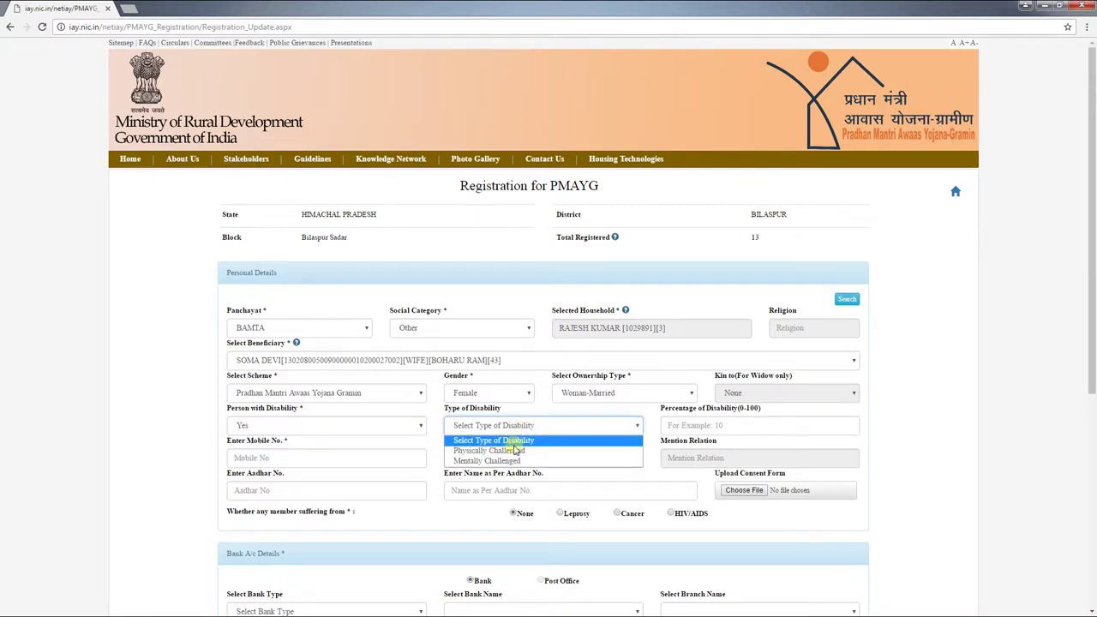
pyautogui.click(516, 437)
pyautogui.click(701, 424)
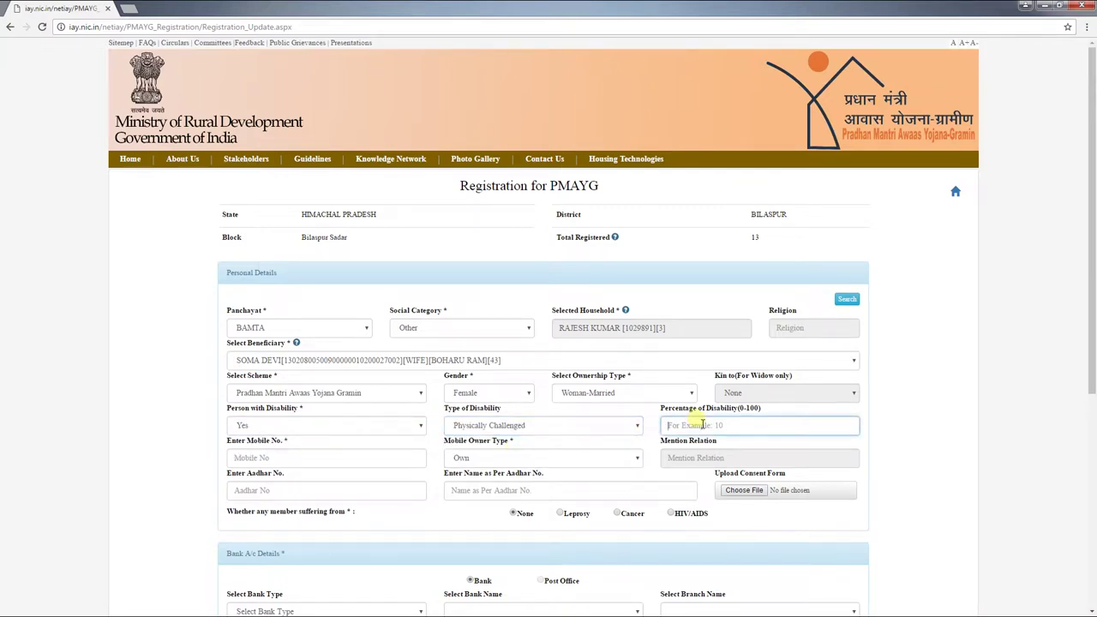
pyautogui.write('30')
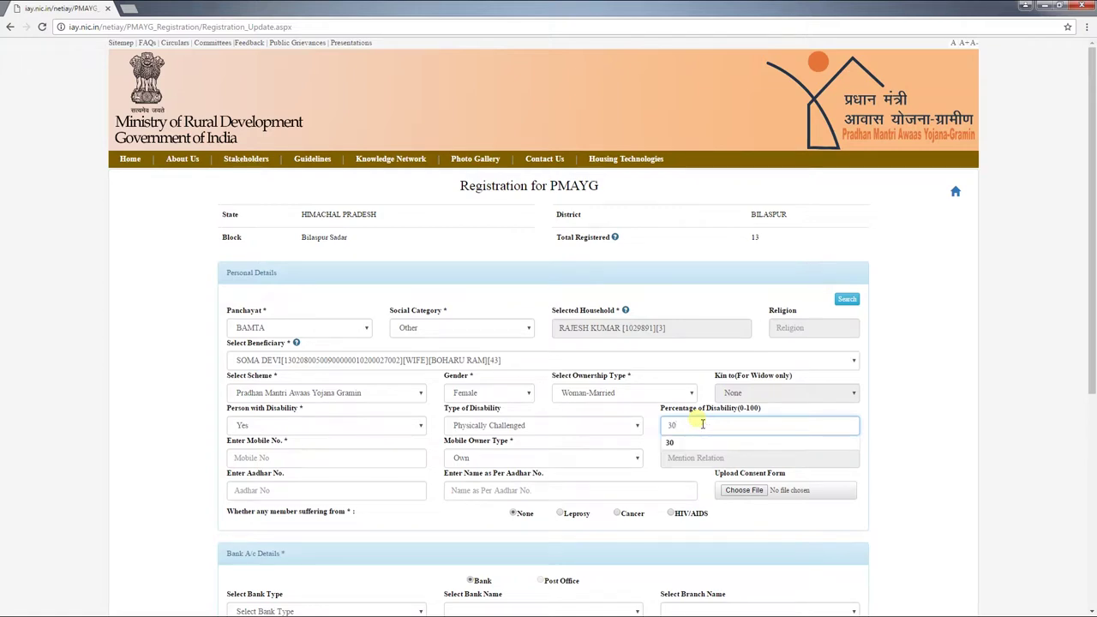
pyautogui.click(353, 456)
# Step: Enter the beneficiary's 10-digit mobile number and set Mobile Owner Type to Own
pyautogui.write('**********')
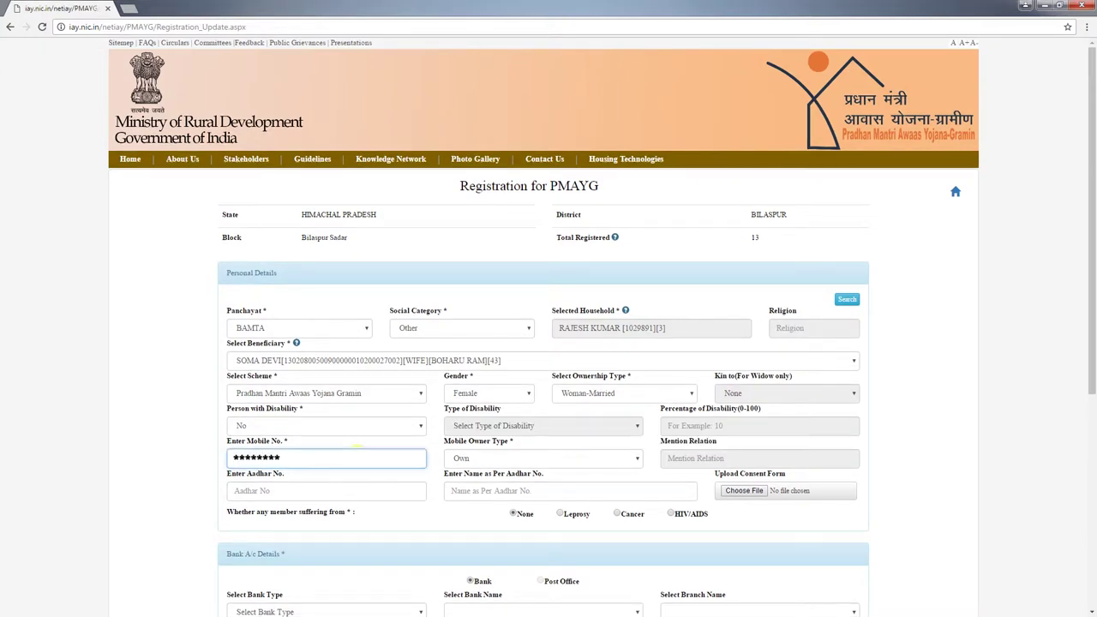
pyautogui.click(591, 461)
pyautogui.click(595, 475)
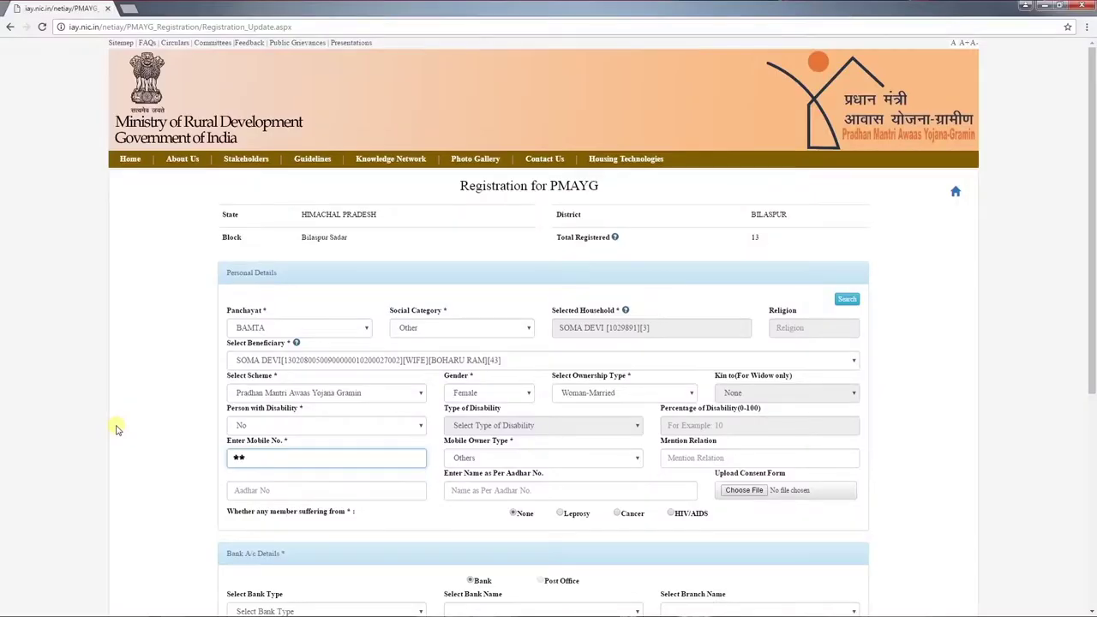
# Step: Complete the mobile number, set Mobile Owner Type to Others with relation 'Sarpanch'
pyautogui.write('98')
pyautogui.write('***')
pyautogui.click(514, 457)
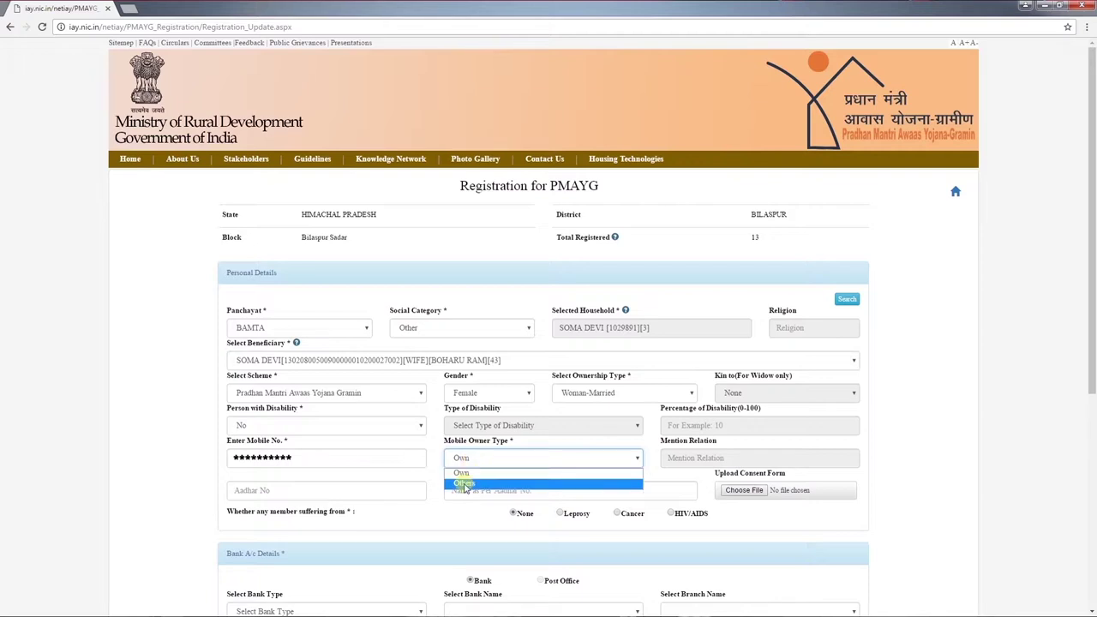
pyautogui.click(463, 484)
pyautogui.click(679, 459)
pyautogui.write('Sarpanch')
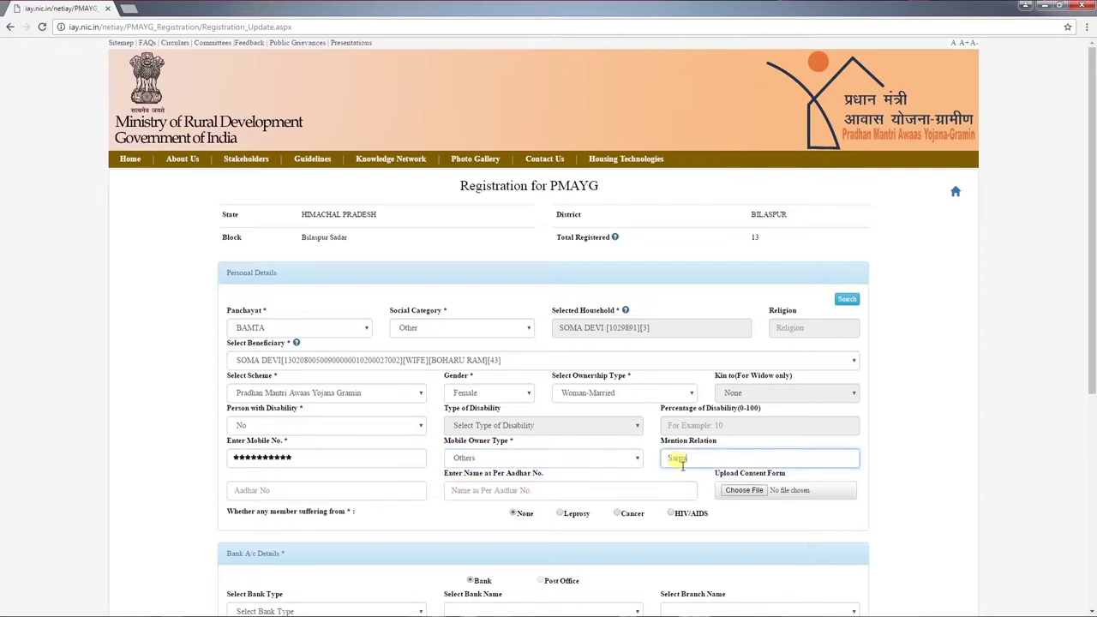
# Step: Enter the beneficiary's Aadhaar number and name as per Aadhaar
pyautogui.click(337, 498)
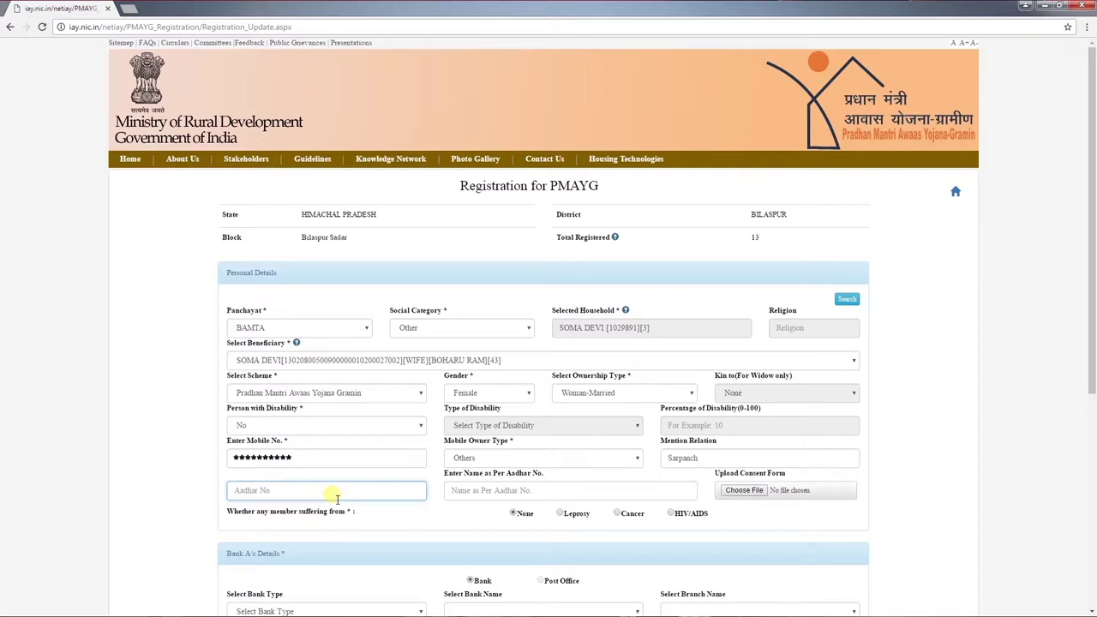
pyautogui.write('1')
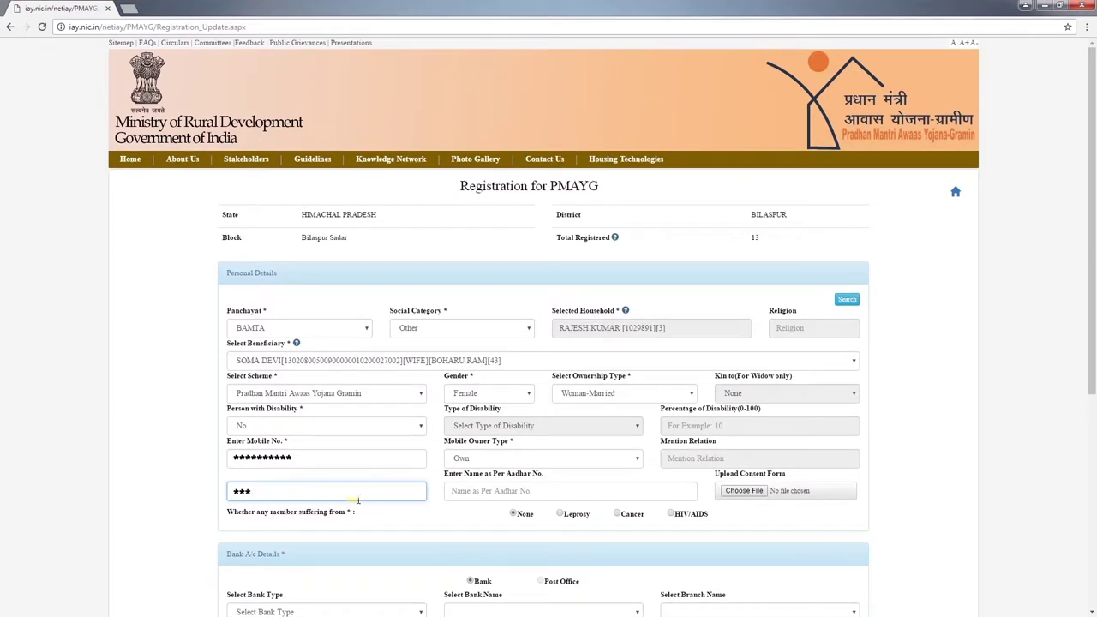
pyautogui.write('12')
pyautogui.click(474, 495)
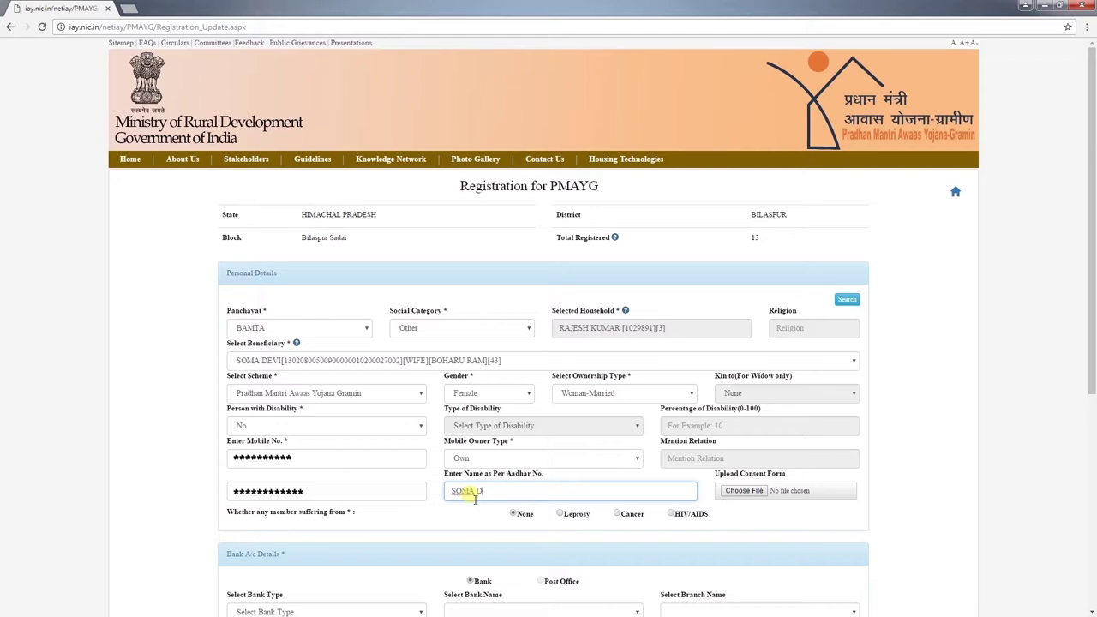
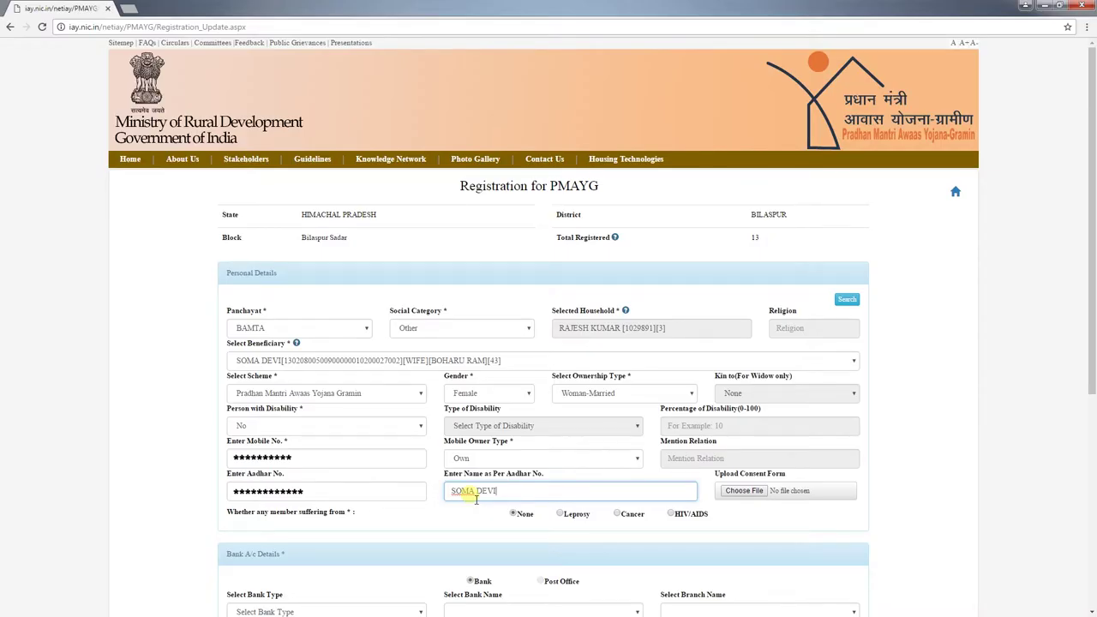
# Step: Attach the consent form PDF via Choose File
pyautogui.click(763, 492)
pyautogui.click(197, 210)
pyautogui.scroll(-3, 214, 172)
pyautogui.click(188, 227)
pyautogui.click(468, 290)
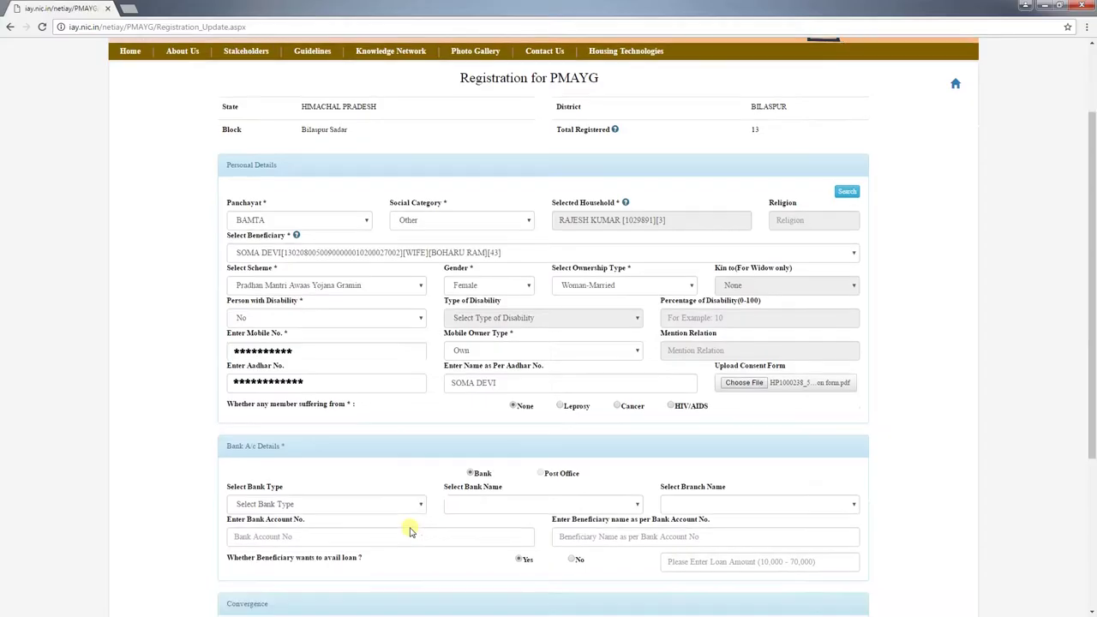
# Step: Choose Commercial bank as the bank type under Bank A/c Details
pyautogui.scroll(-2, 350, 359)
pyautogui.click(324, 333)
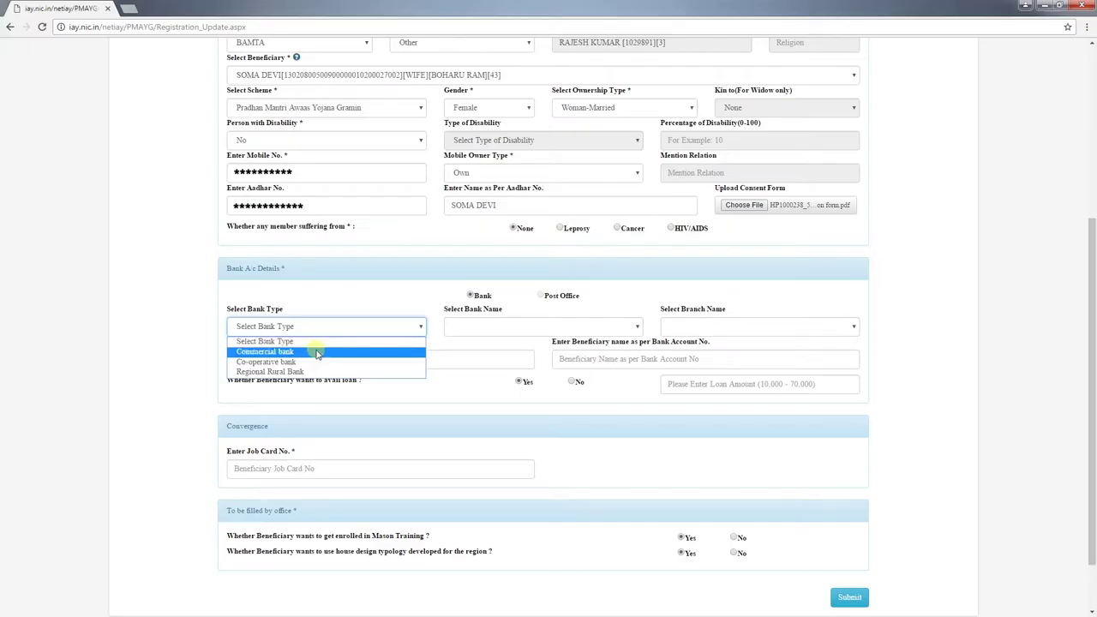
pyautogui.click(317, 352)
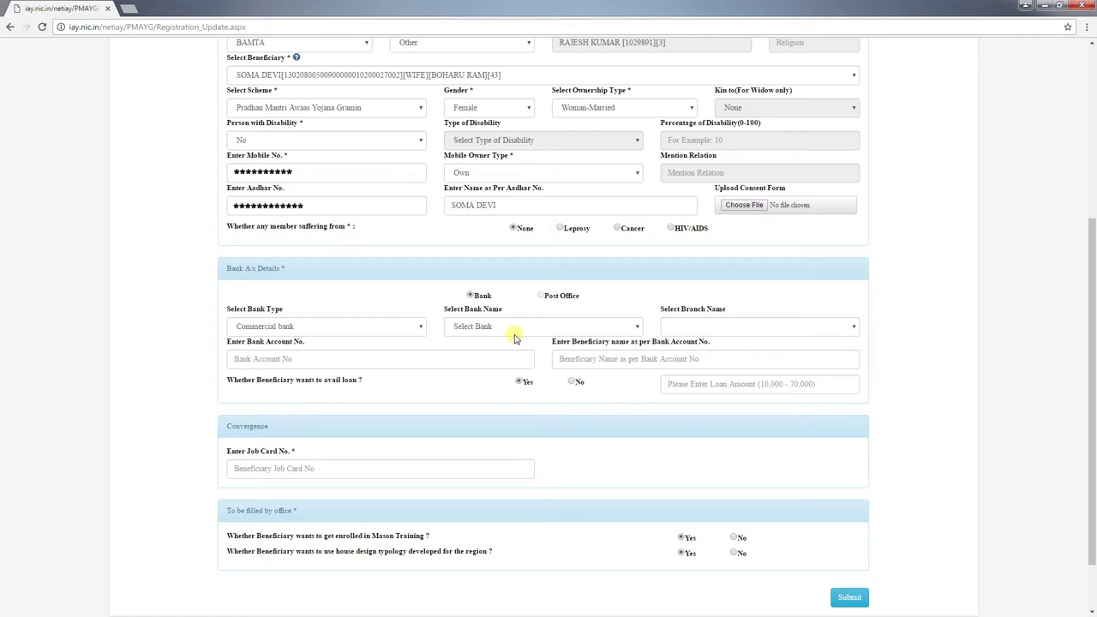
# Step: Select ANDHRA BANK as the bank and HOSHIARPUR as the branch
pyautogui.click(520, 329)
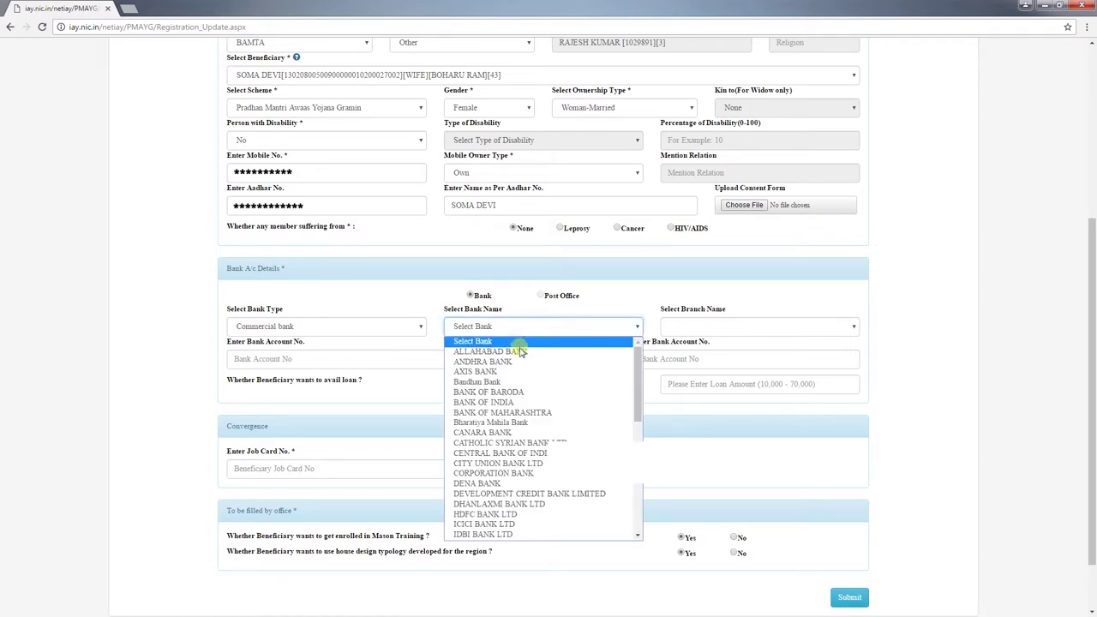
pyautogui.click(518, 362)
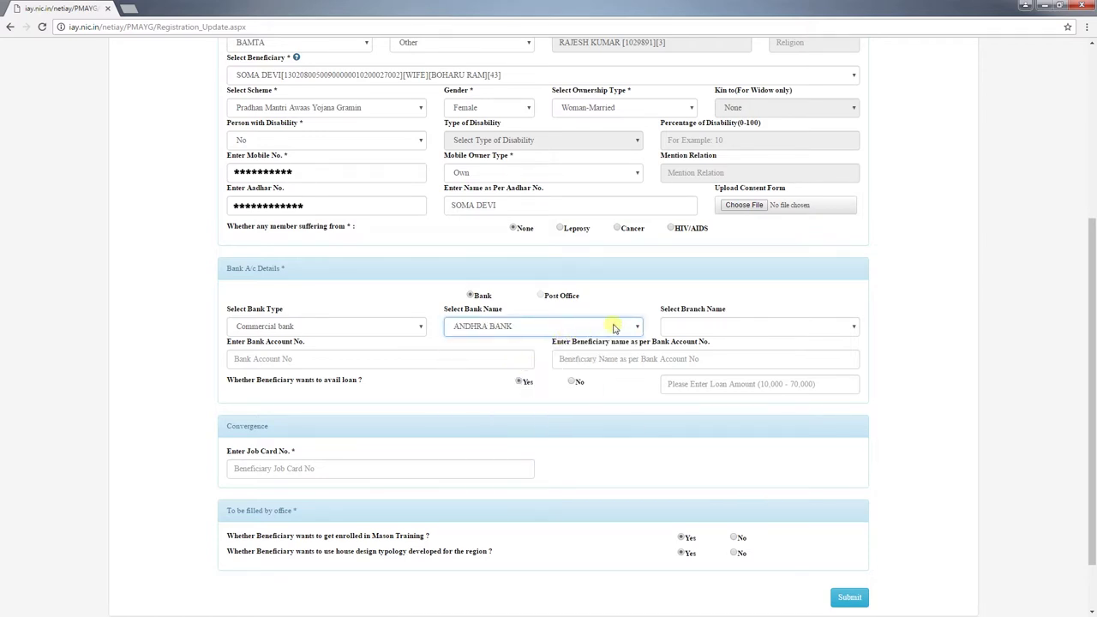
pyautogui.click(699, 327)
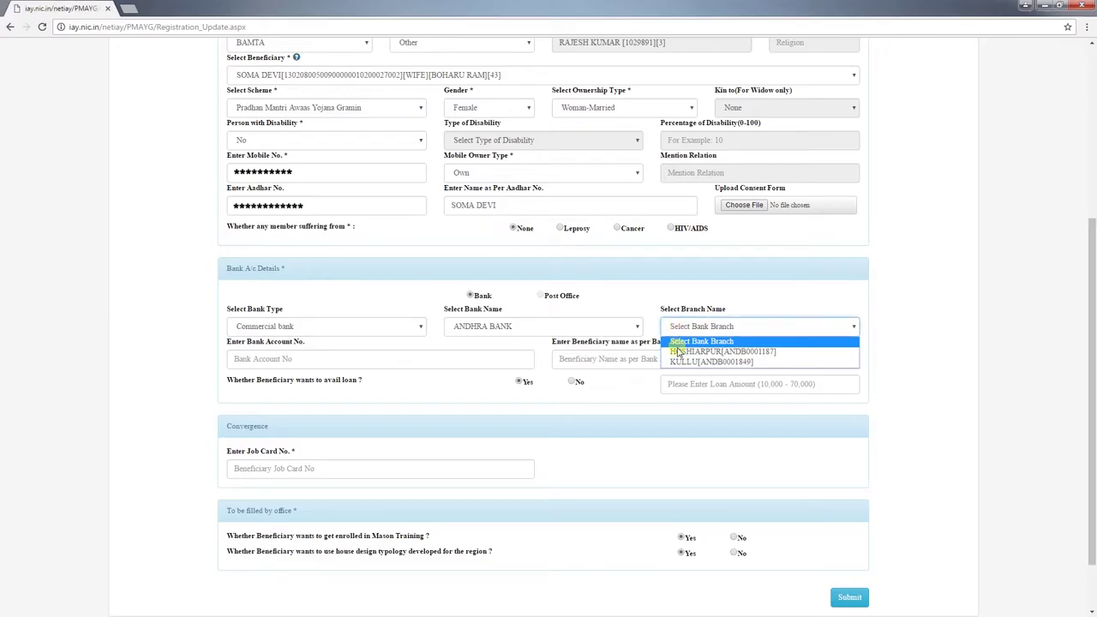
pyautogui.click(677, 352)
# Step: Enter the bank account number, the account holder's name, and a 70000 loan amount
pyautogui.click(342, 364)
pyautogui.write('*********')
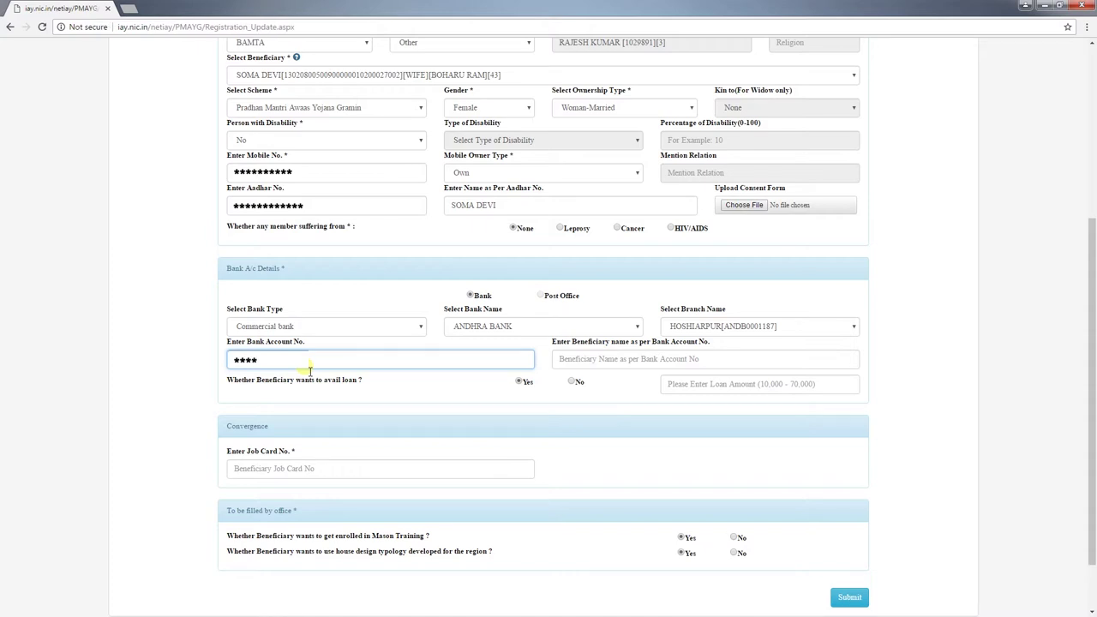
pyautogui.write('****')
pyautogui.scroll(1, 311, 369)
pyautogui.click(598, 416)
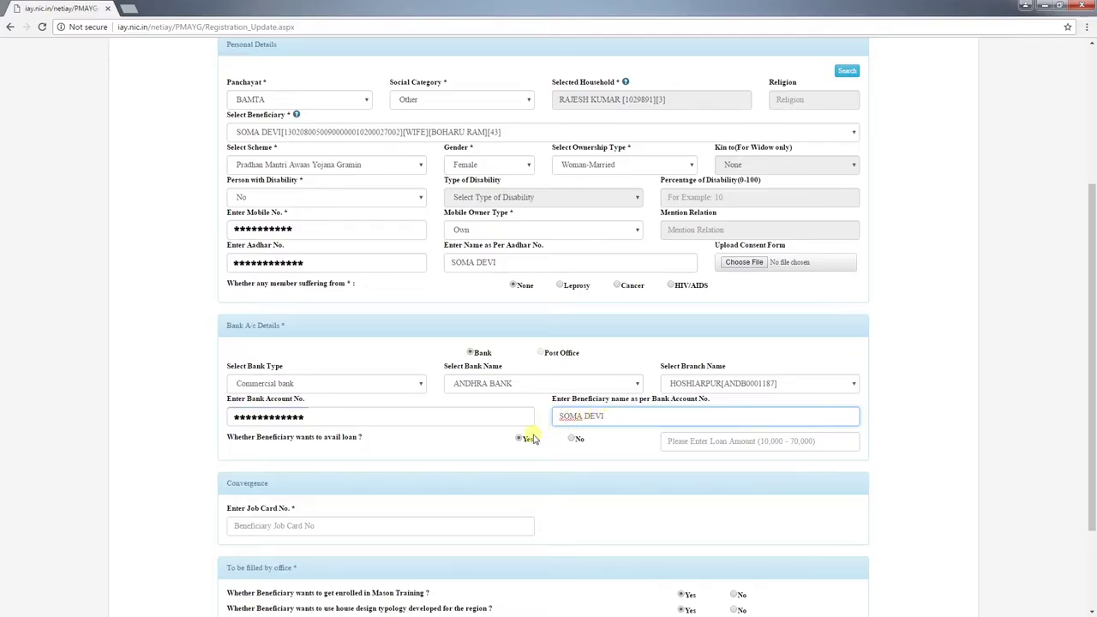
pyautogui.click(729, 447)
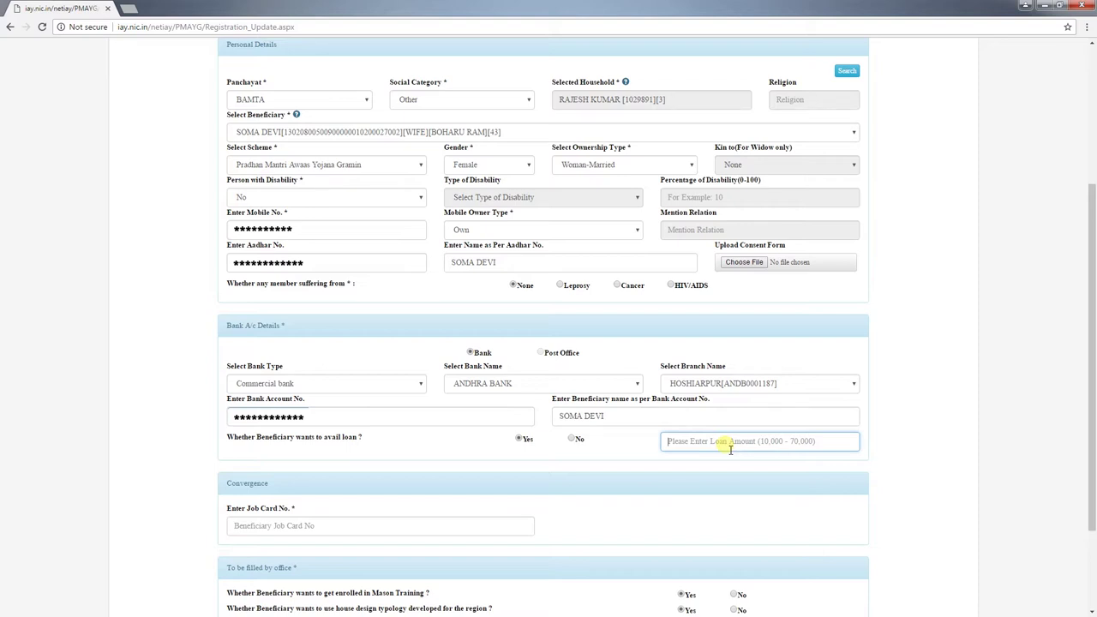
pyautogui.write('70000')
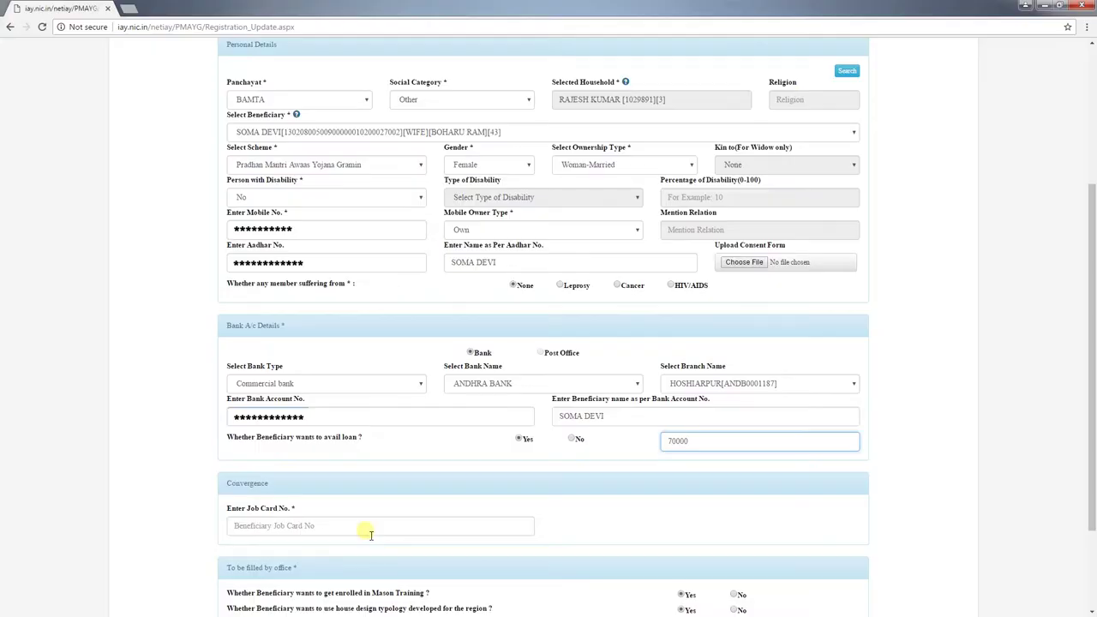
pyautogui.click(364, 529)
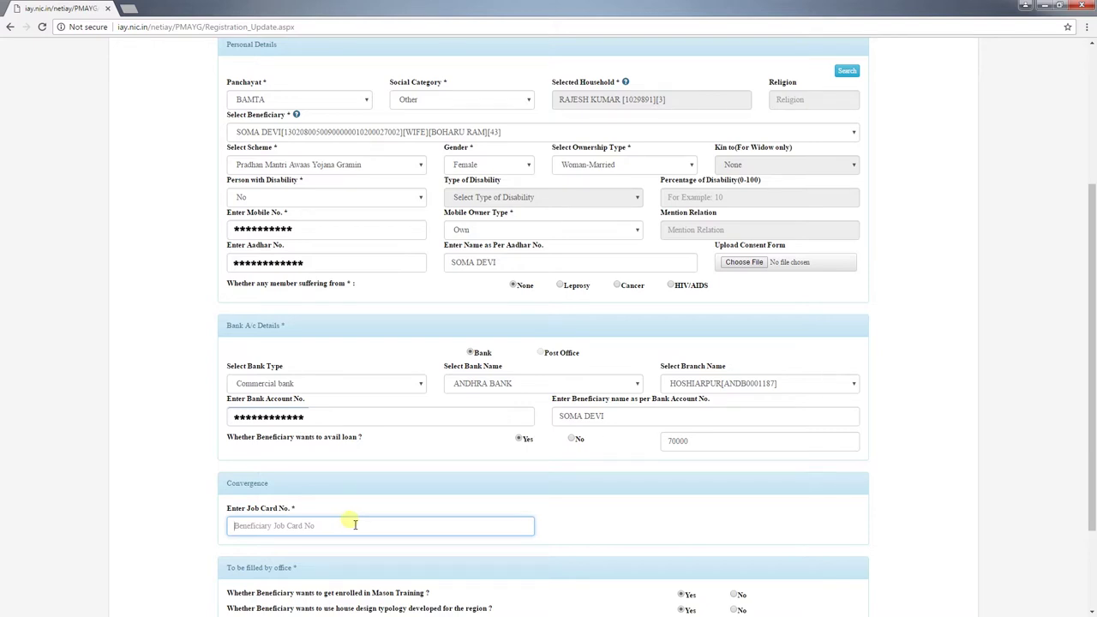
# Step: Fill in the beneficiary's job card number in the Enter Job Card No. field
pyautogui.write('**-**-***-***-********/**')
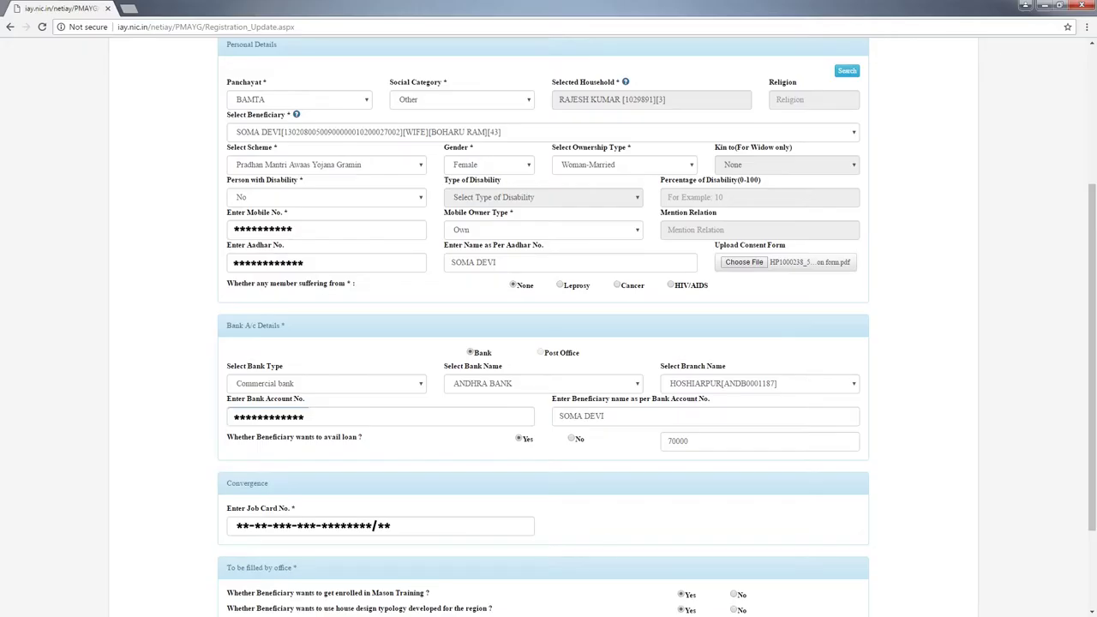
# Step: Submit the completed beneficiary registration form
pyautogui.scroll(-3, 609, 574)
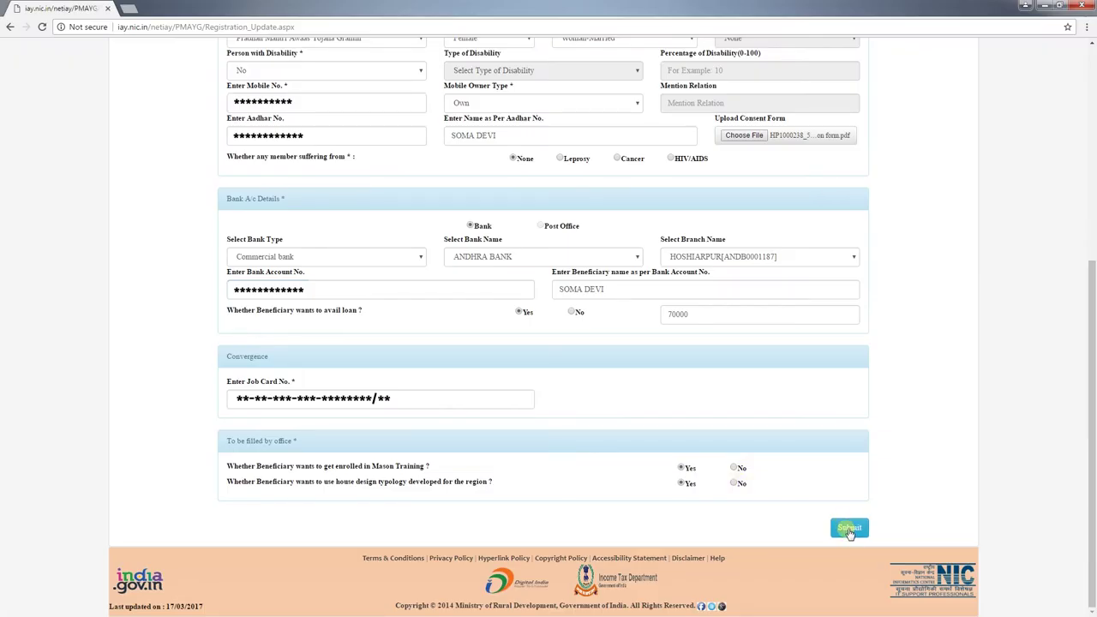
pyautogui.click(845, 526)
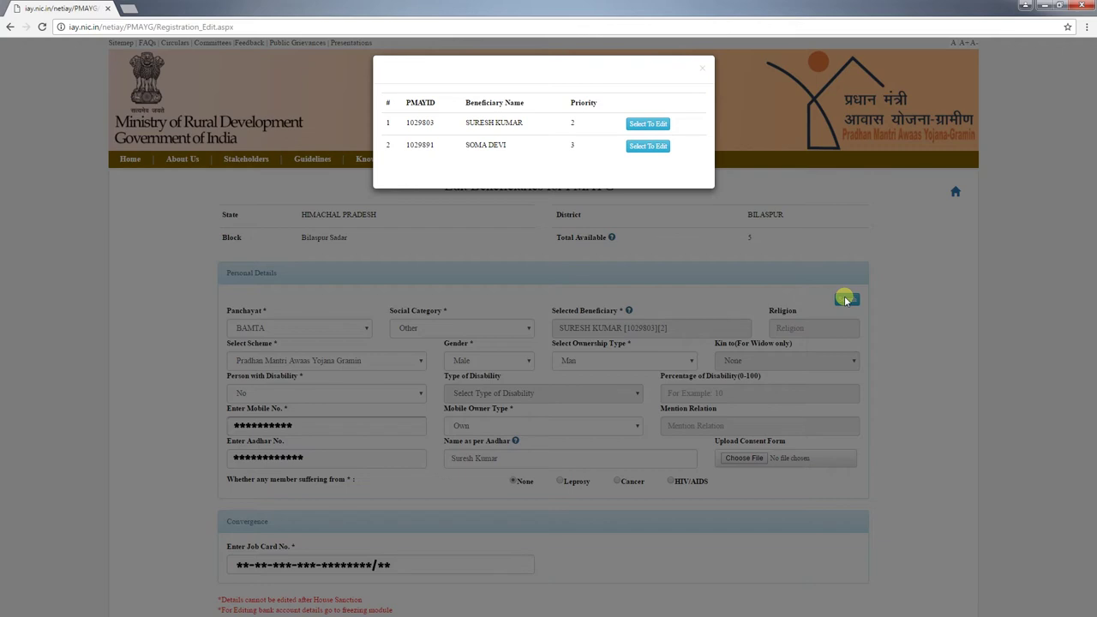
# Step: Set the second beneficiary's disability to Yes, Physically Challenged at 30%, and submit
pyautogui.click(647, 146)
pyautogui.click(328, 400)
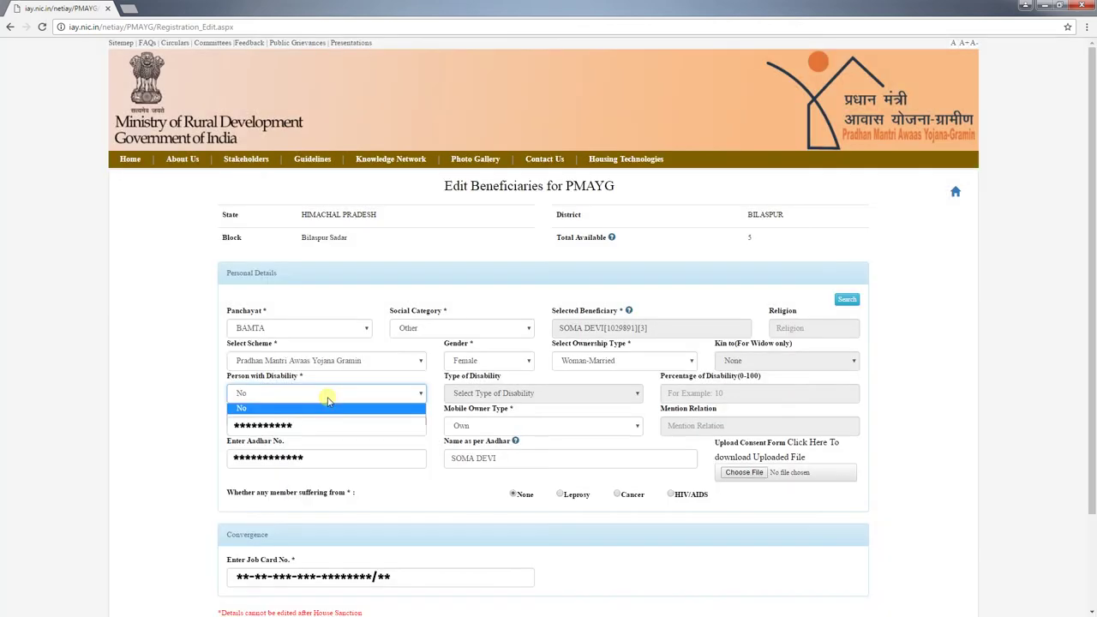
pyautogui.click(329, 418)
pyautogui.click(467, 394)
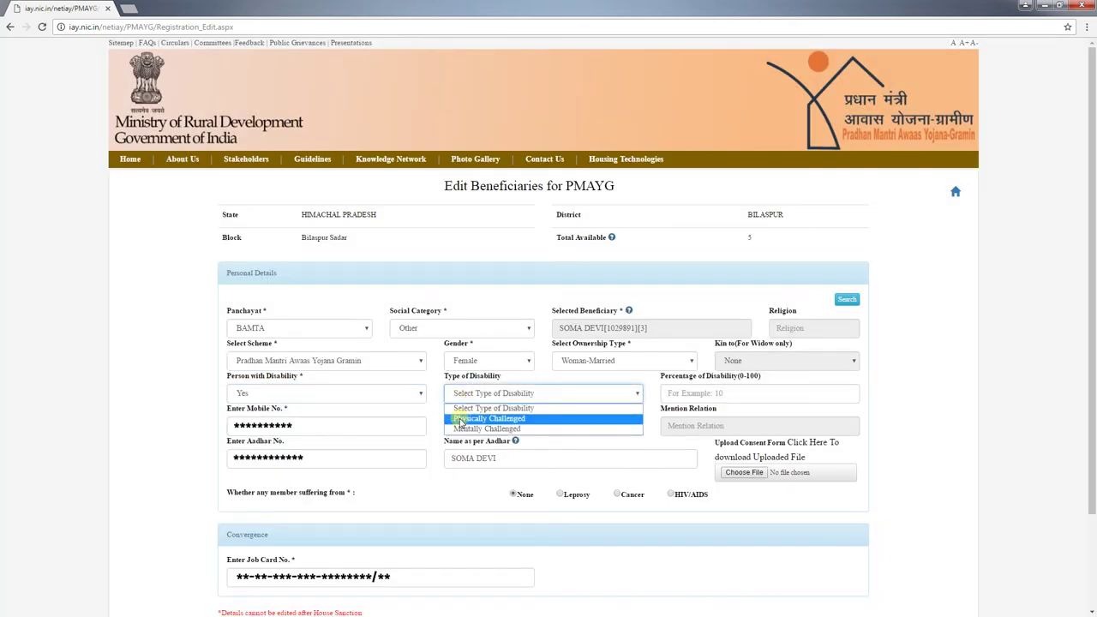
pyautogui.click(461, 419)
pyautogui.scroll(-2, 945, 427)
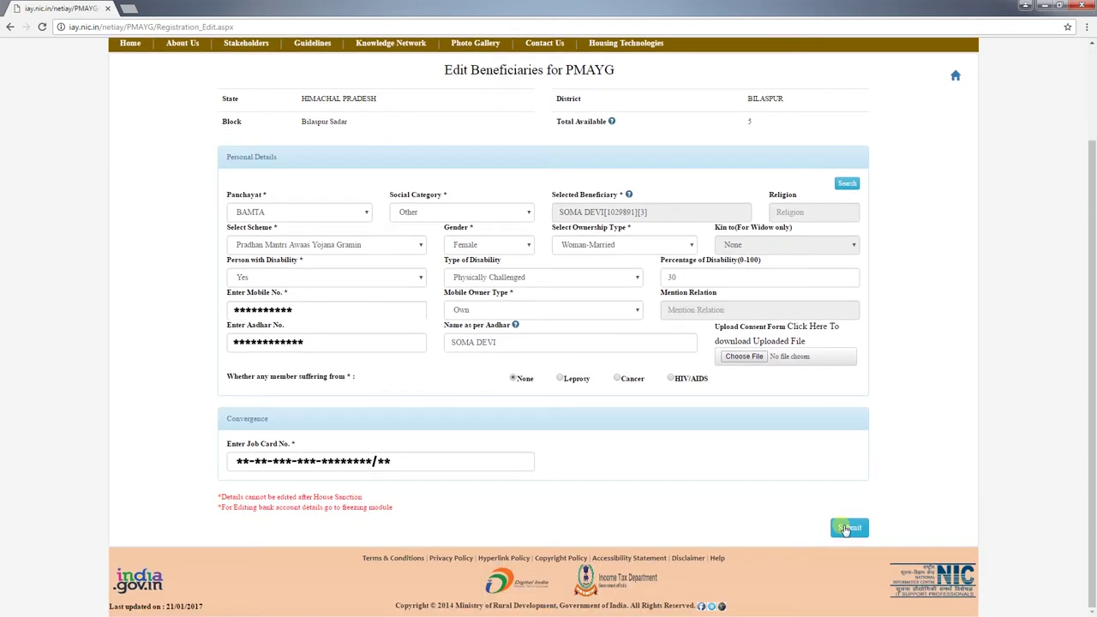
pyautogui.click(845, 528)
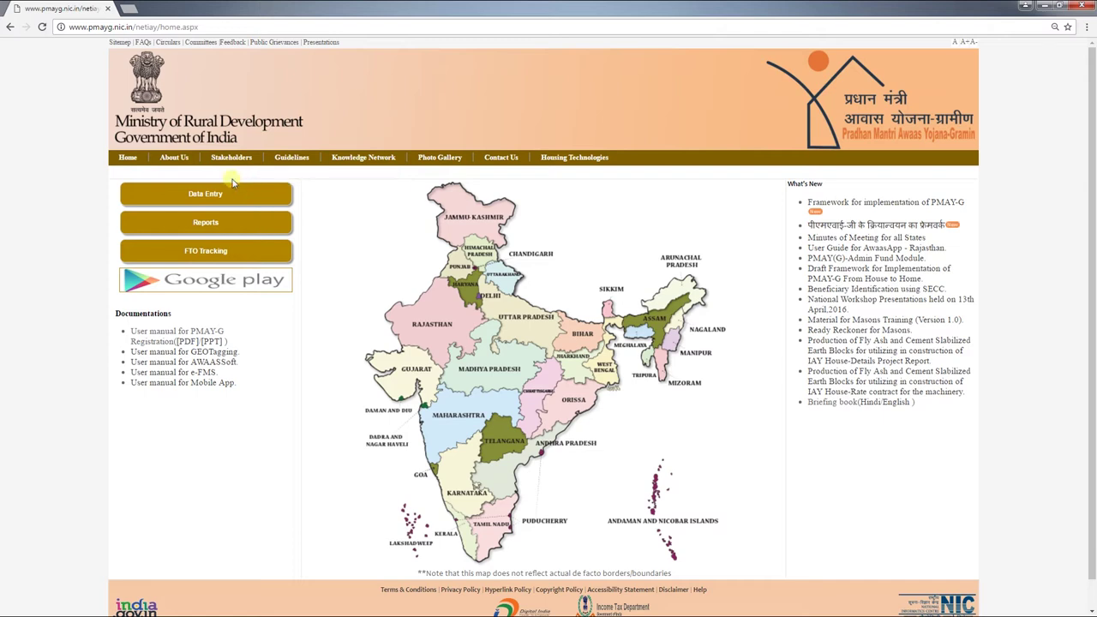
# Step: Search Stakeholders > IAY/PMAYG Beneficiary by registration number and scroll through the returned details
pyautogui.moveTo(218, 164)
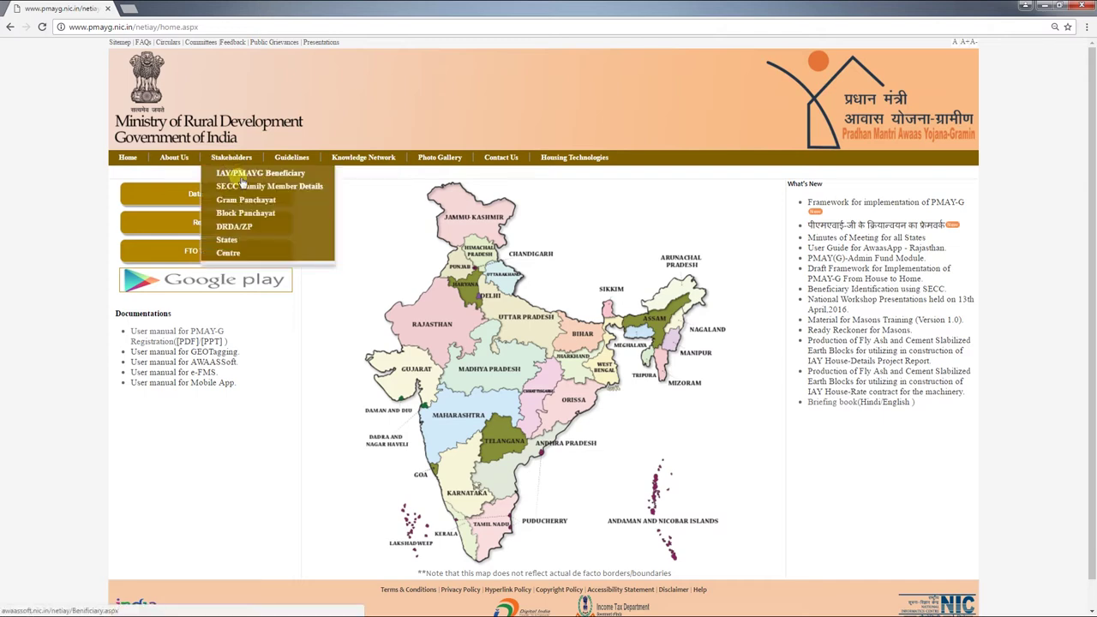
pyautogui.click(240, 180)
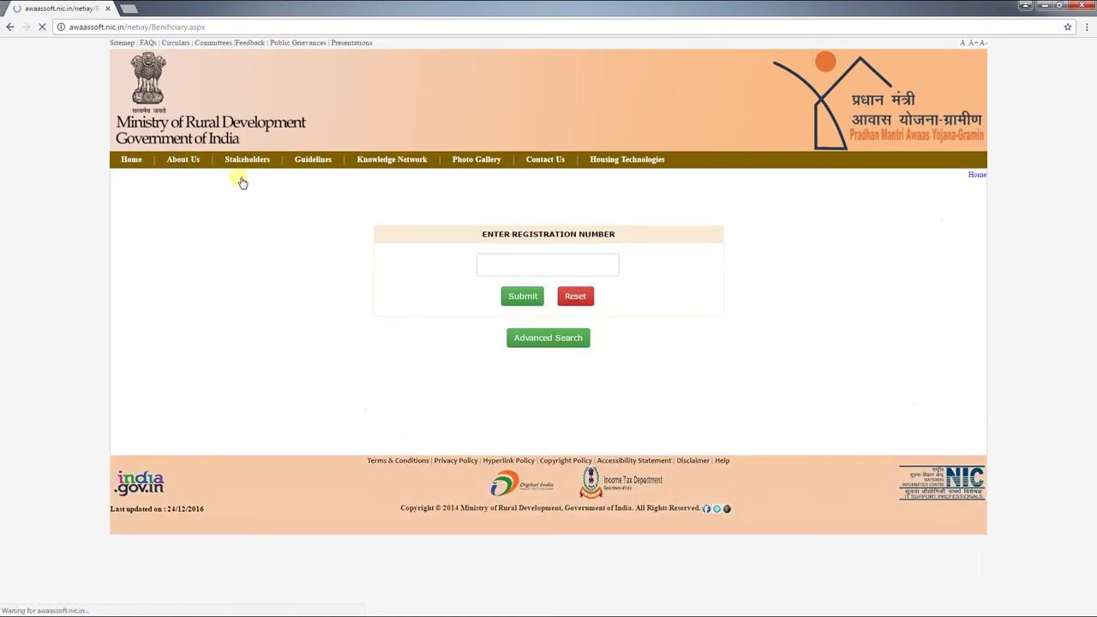
pyautogui.click(527, 260)
pyautogui.click(510, 297)
pyautogui.scroll(-10, 166, 301)
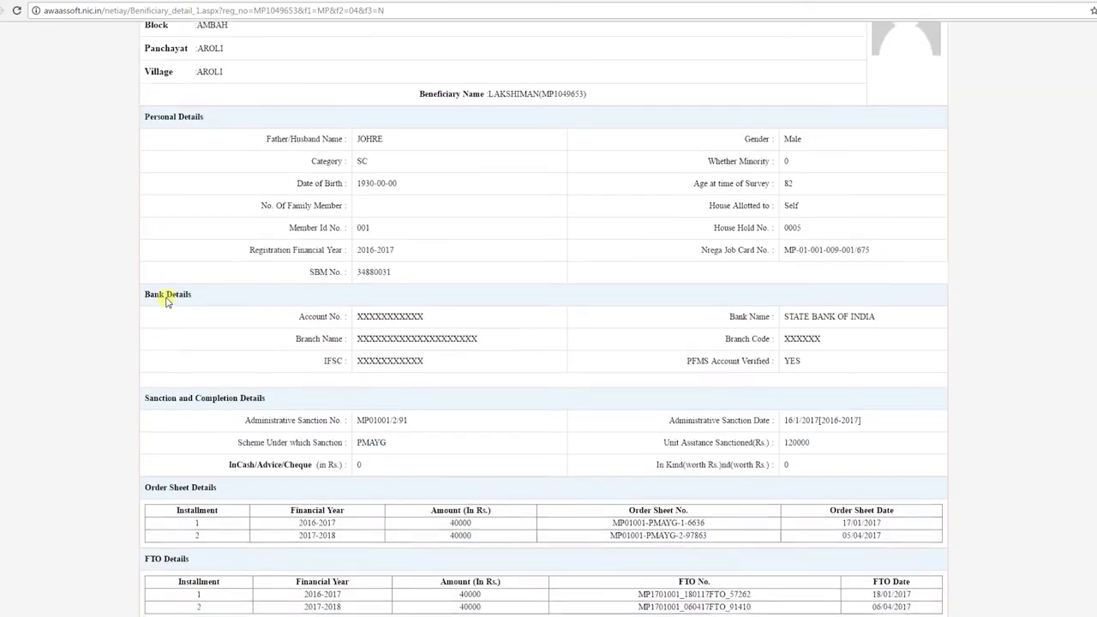